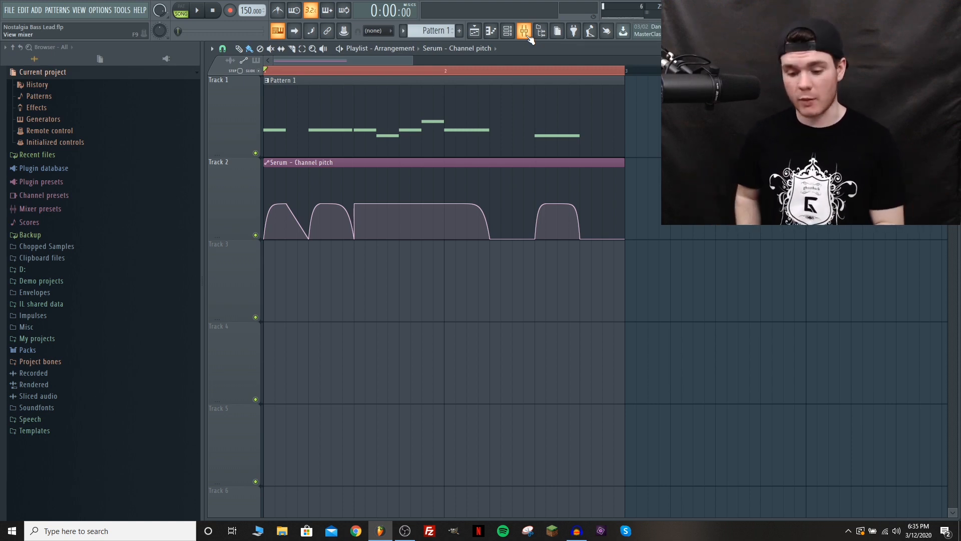
Play back the bass lead arrangement and show the channel rack and mixer with Insert 1 selected.
key("space")
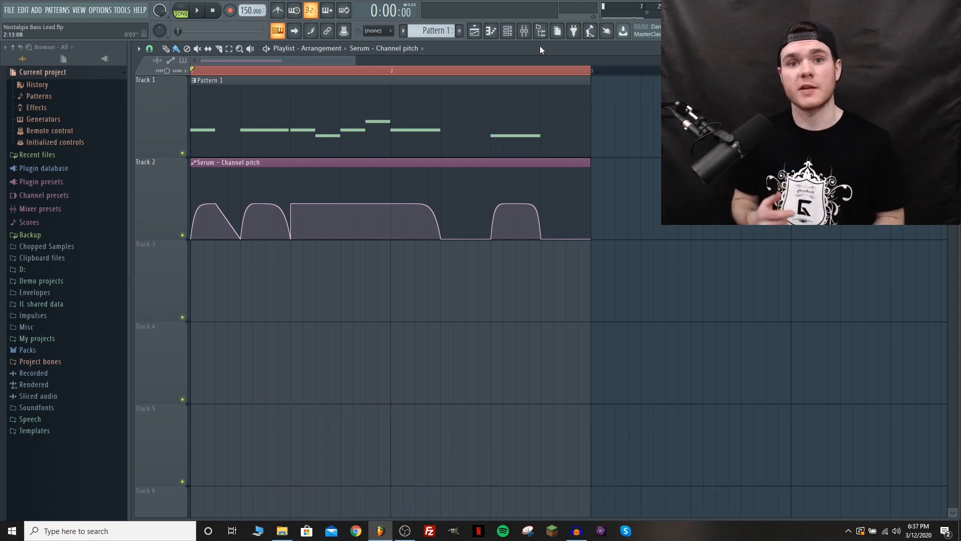
key("F6")
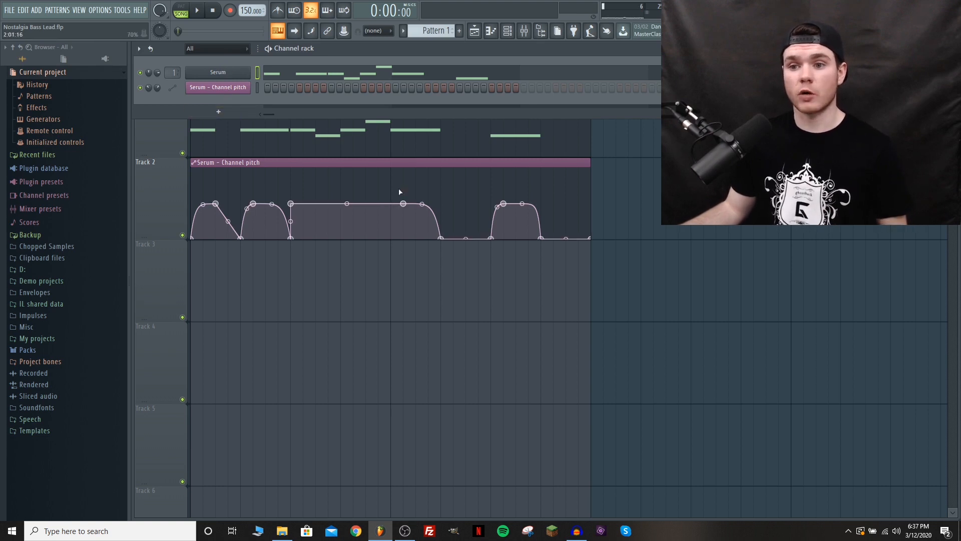
left_click(524, 31)
left_click(166, 298)
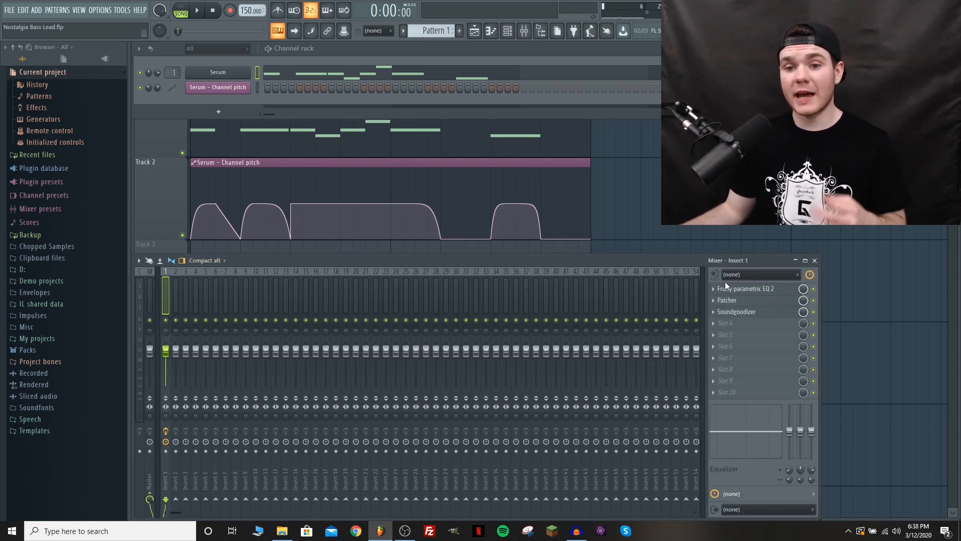
Briefly open and close the Fruity parametric EQ 2, Patcher and Soundgoodizer effects on Insert 1 to review the chain.
left_click(765, 291)
left_click(766, 291)
left_click(761, 300)
left_click(761, 300)
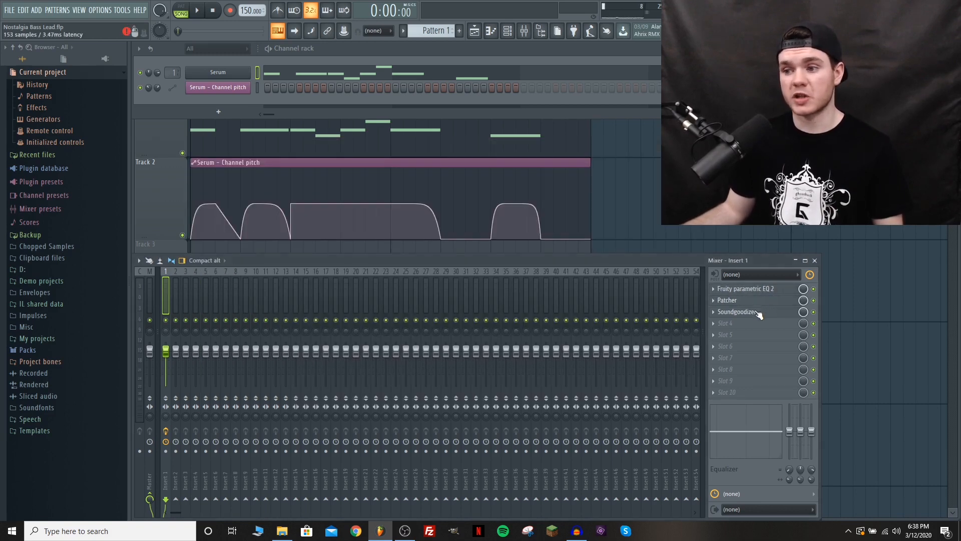
left_click(757, 312)
left_click(757, 312)
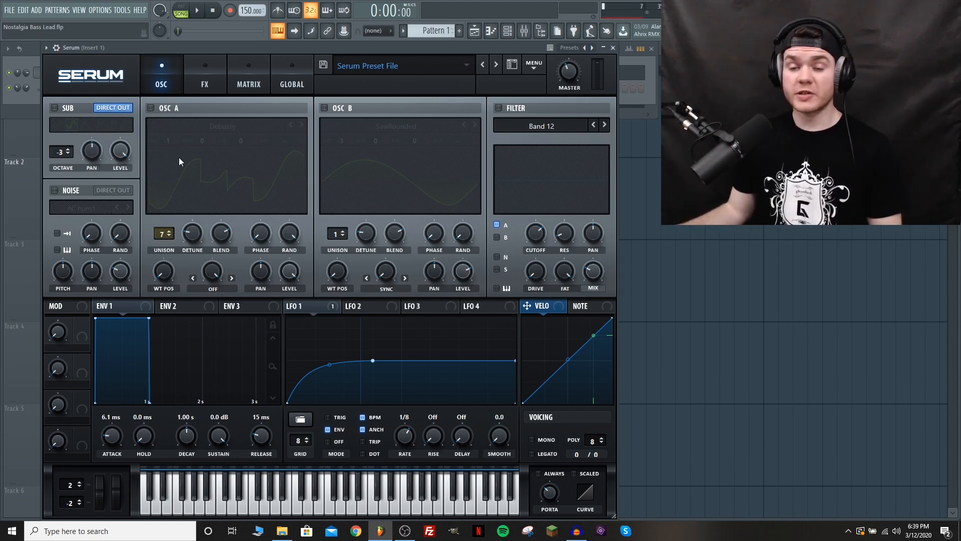
Switch on oscillator A with the Debussy wavetable, view its waveform and detune, and audition it with the pattern.
left_click(161, 108)
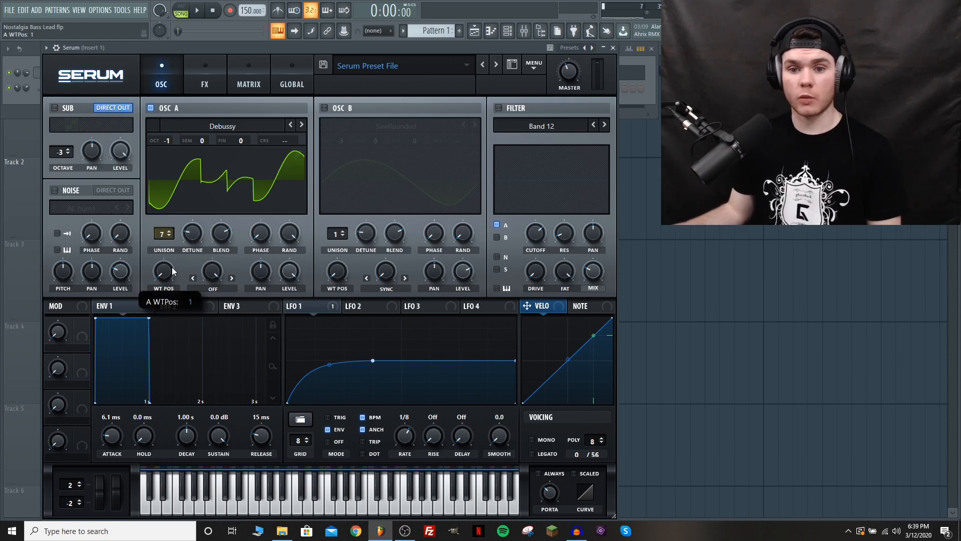
left_click(199, 183)
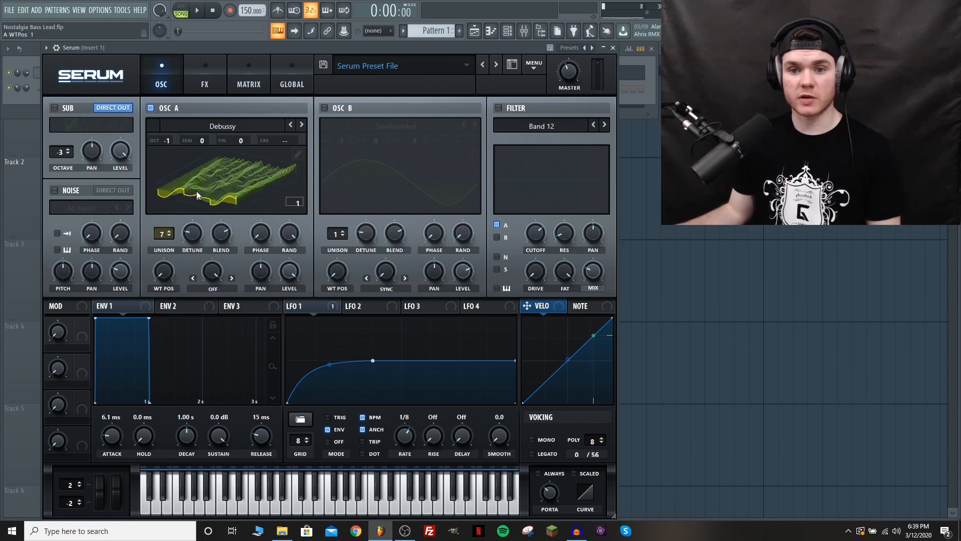
left_click(210, 175)
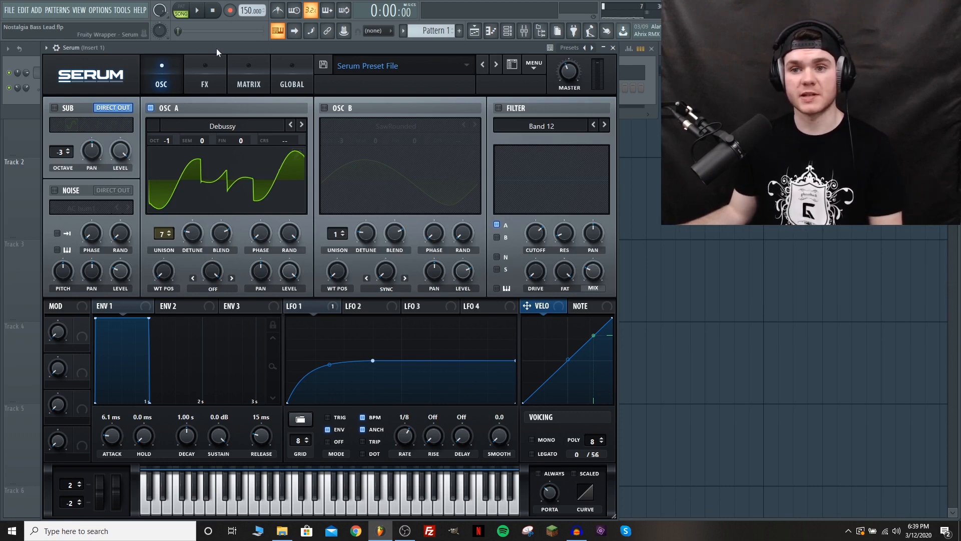
key("space")
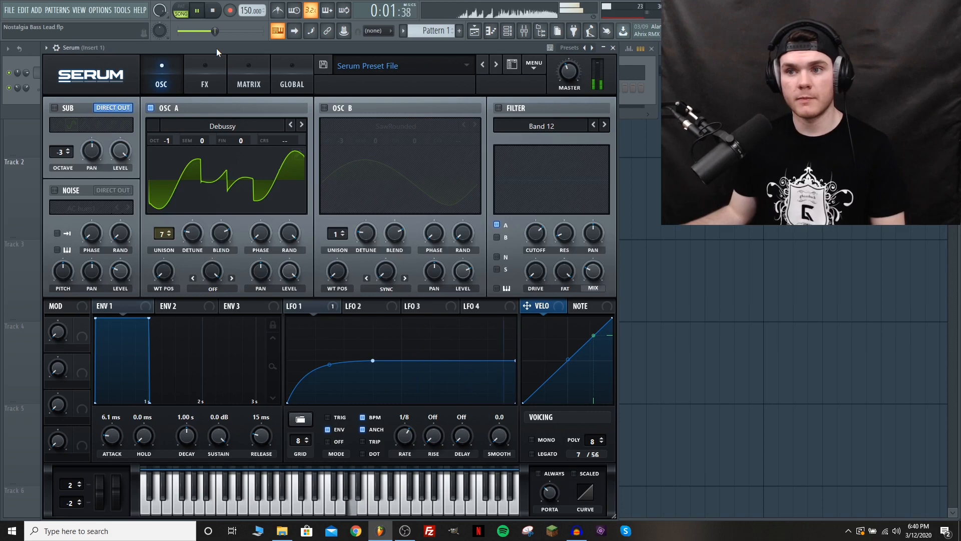
key("space")
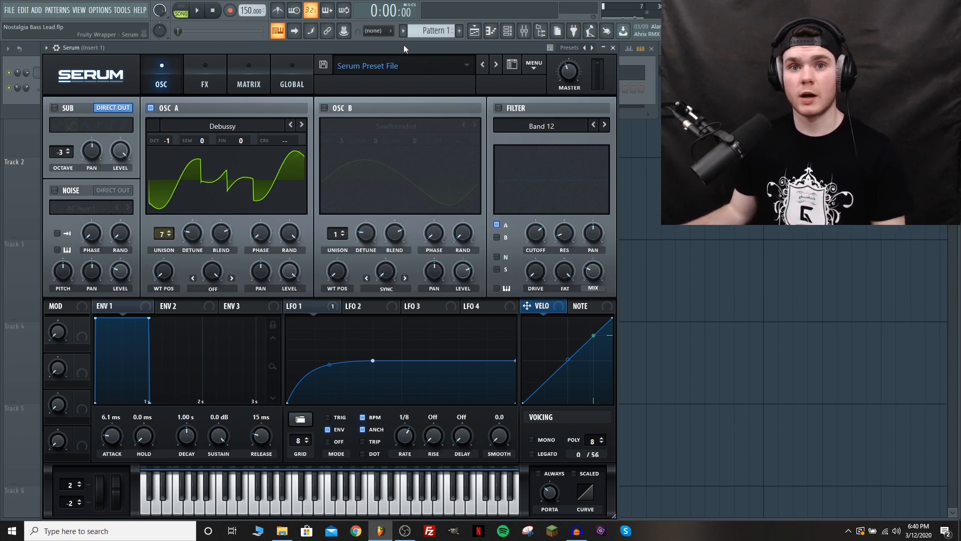
left_click(193, 235)
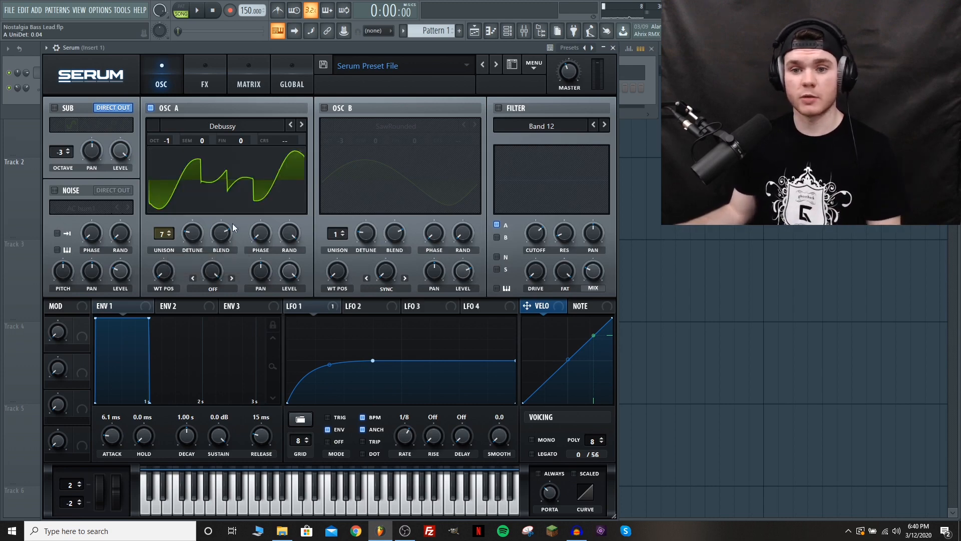
left_click(196, 231)
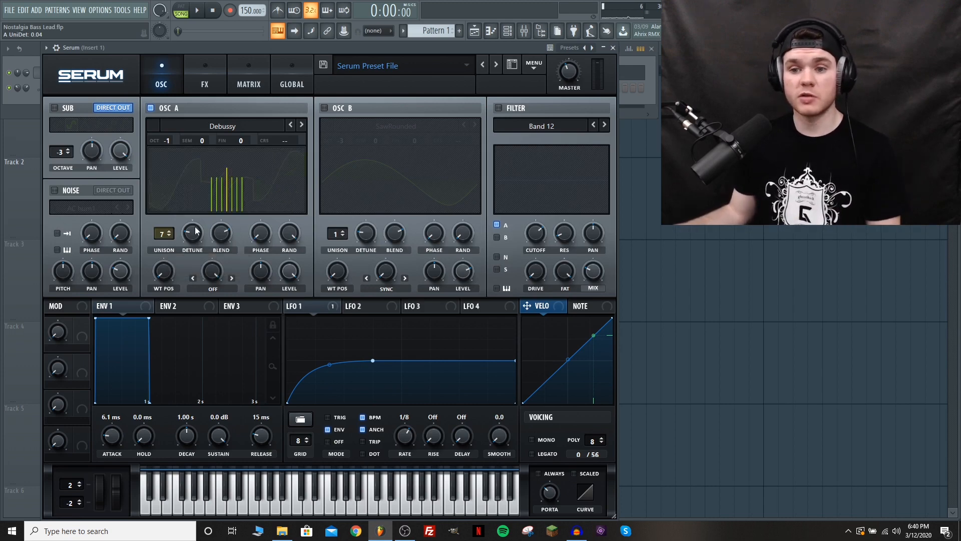
Switch on oscillator B with the SawRounded wavetable and look at the available wavetable categories.
left_click(324, 107)
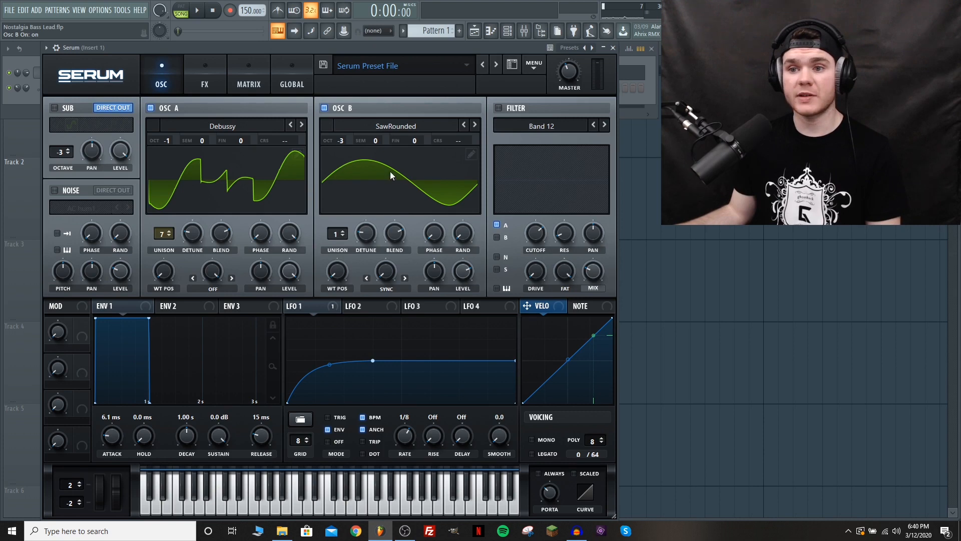
left_click(390, 127)
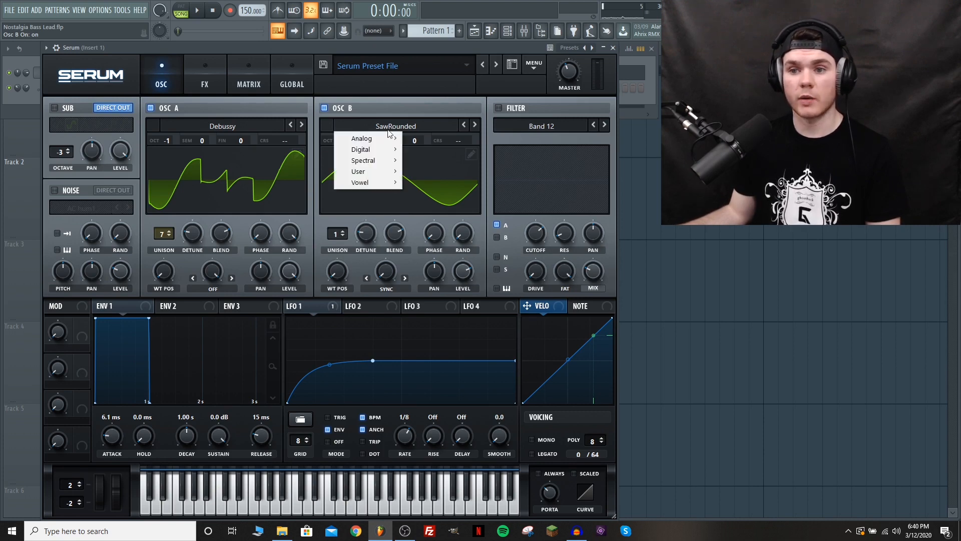
mouse_move(386, 136)
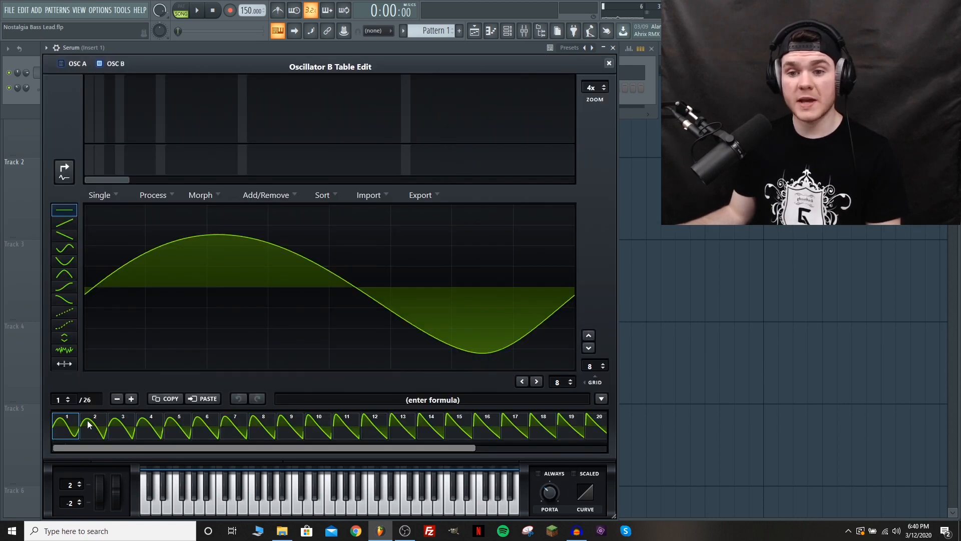
In oscillator B's table editor, generate the harmonics of frame 2, apply Progressive Fade to them, and select frame 1.
left_click(96, 427)
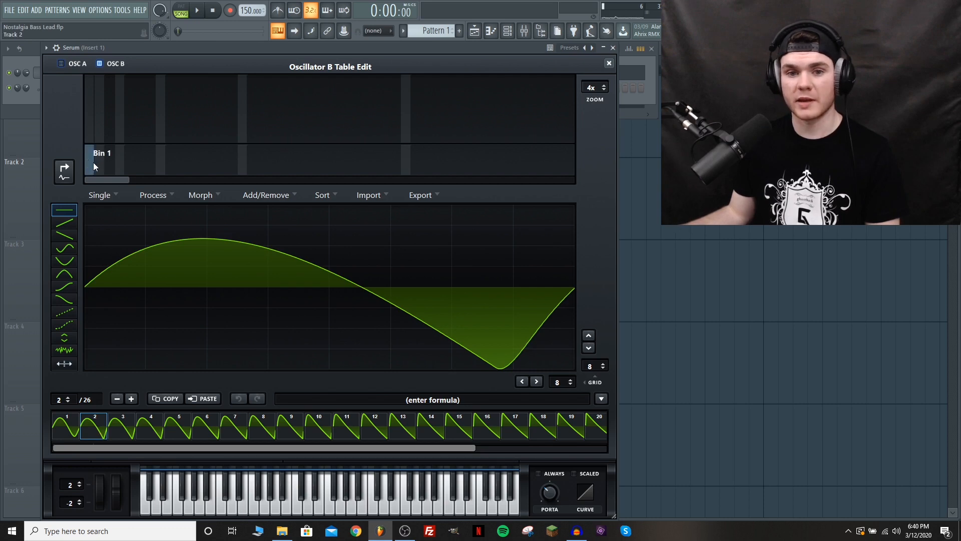
left_click(64, 170)
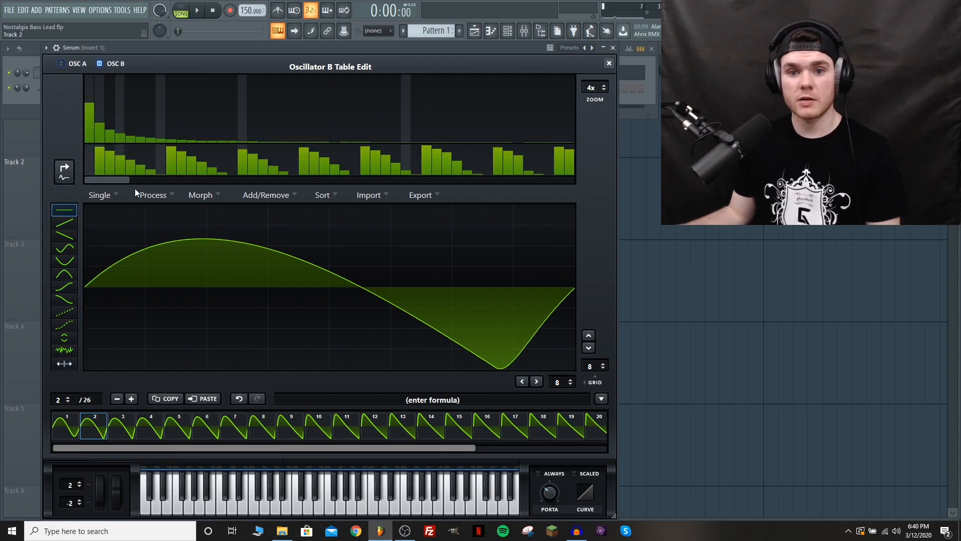
left_click_drag(604, 87, 592, 197)
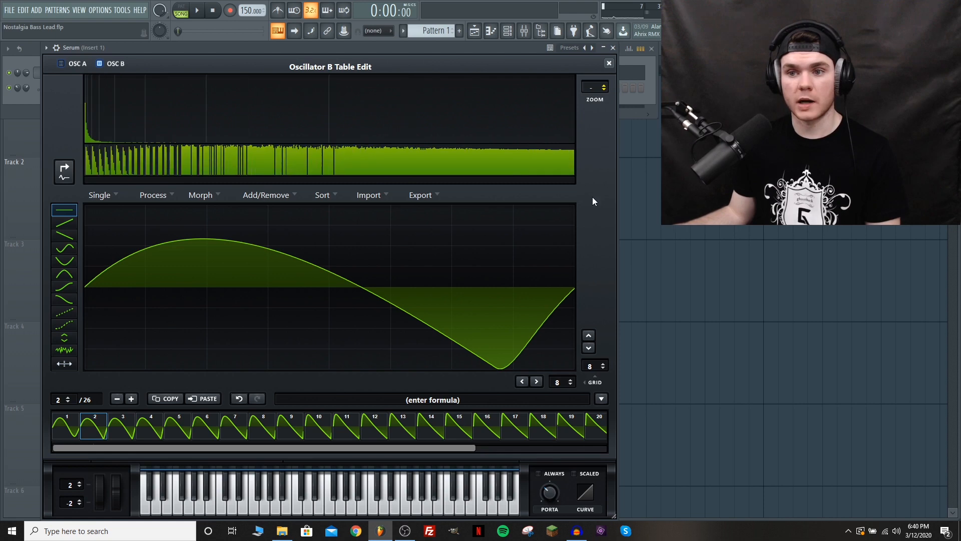
right_click(188, 107)
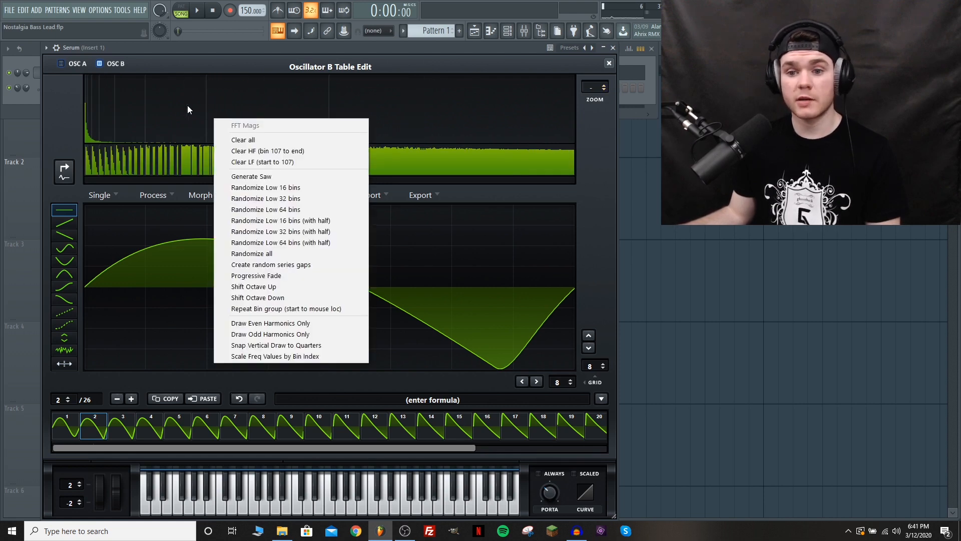
left_click(272, 276)
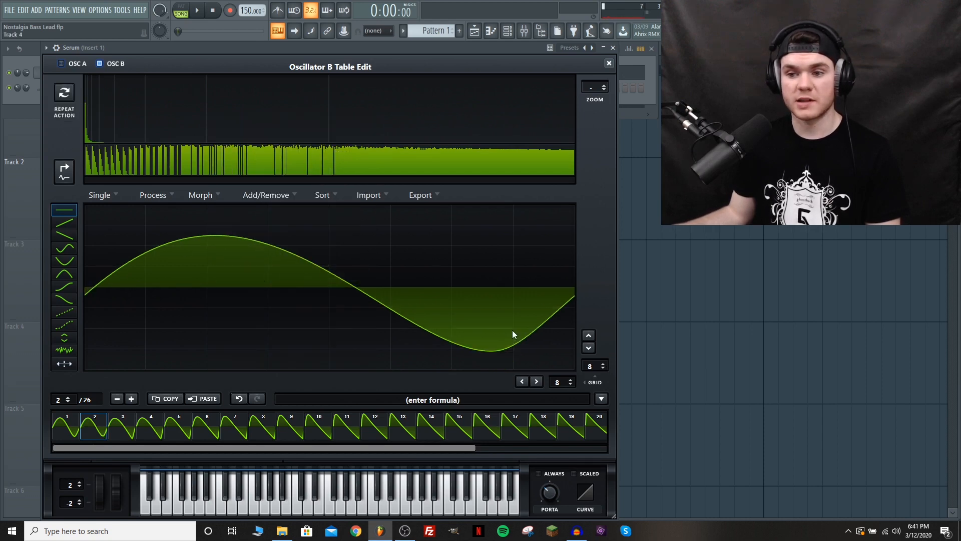
left_click(68, 422)
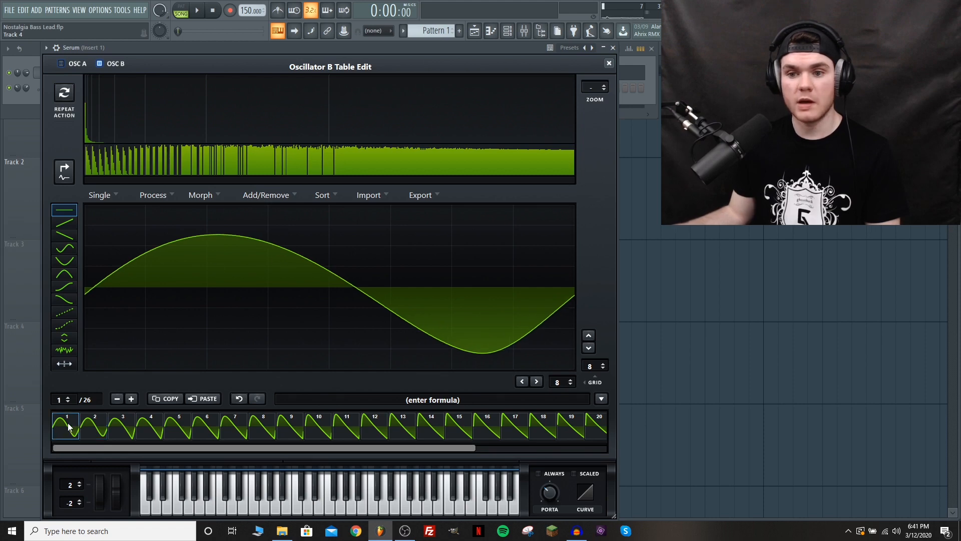
Close the oscillator B table editor and play the pattern to hear both oscillators together.
left_click(610, 64)
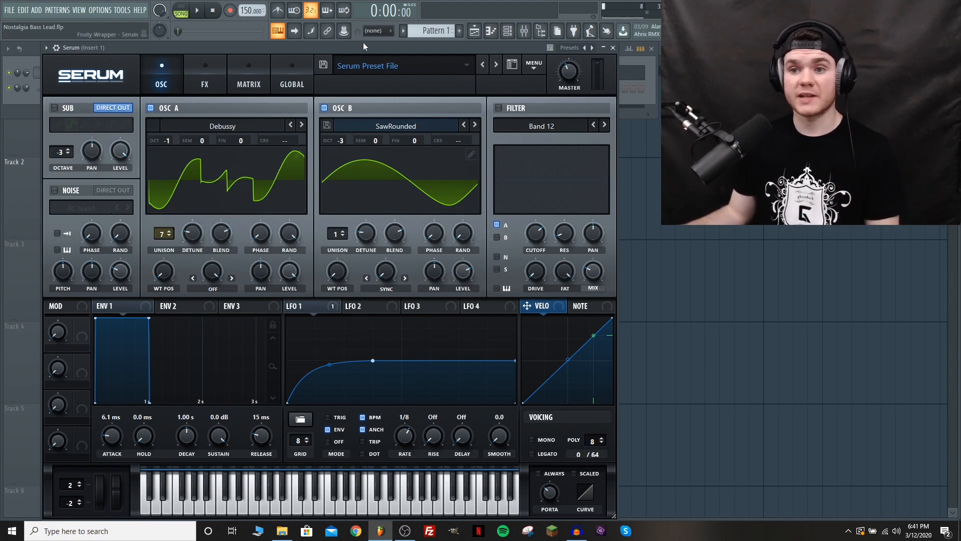
key("space")
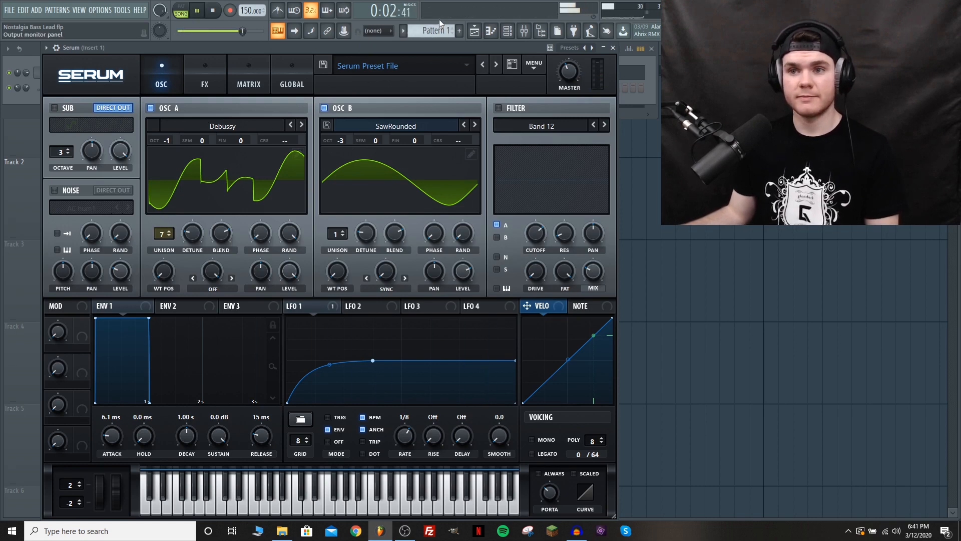
key("space")
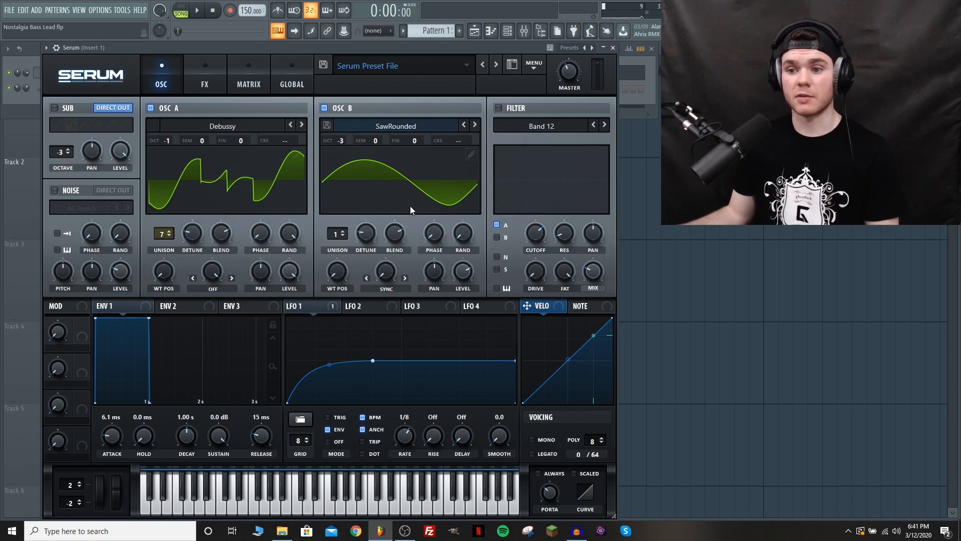
Switch on the sub oscillator and check LFO 1's Global Mast.Tun destination in the modulation matrix.
left_click(54, 108)
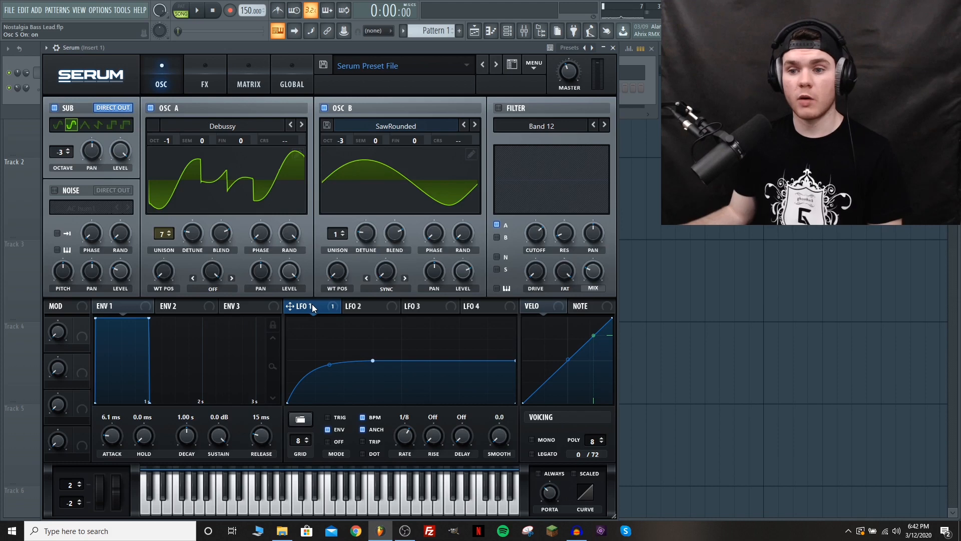
left_click(242, 81)
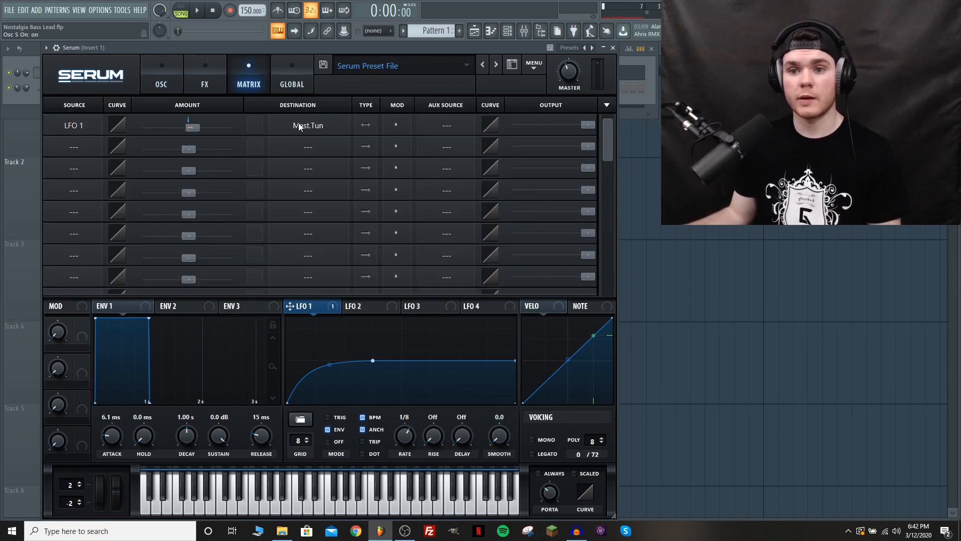
left_click(310, 125)
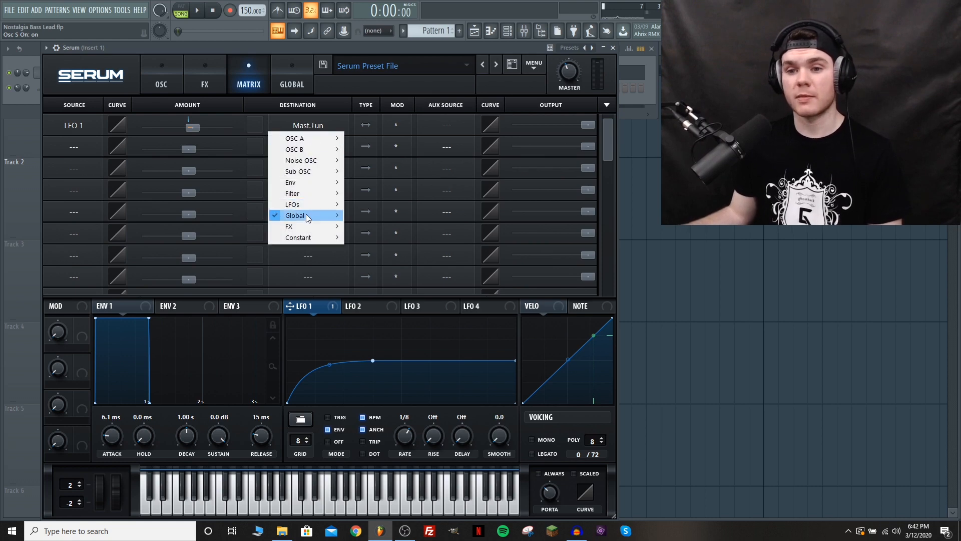
mouse_move(307, 217)
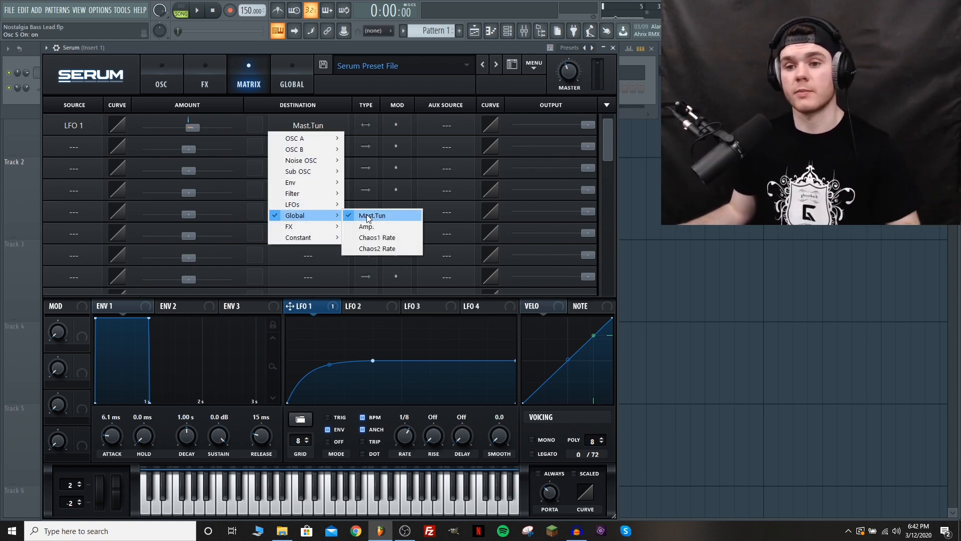
left_click(339, 47)
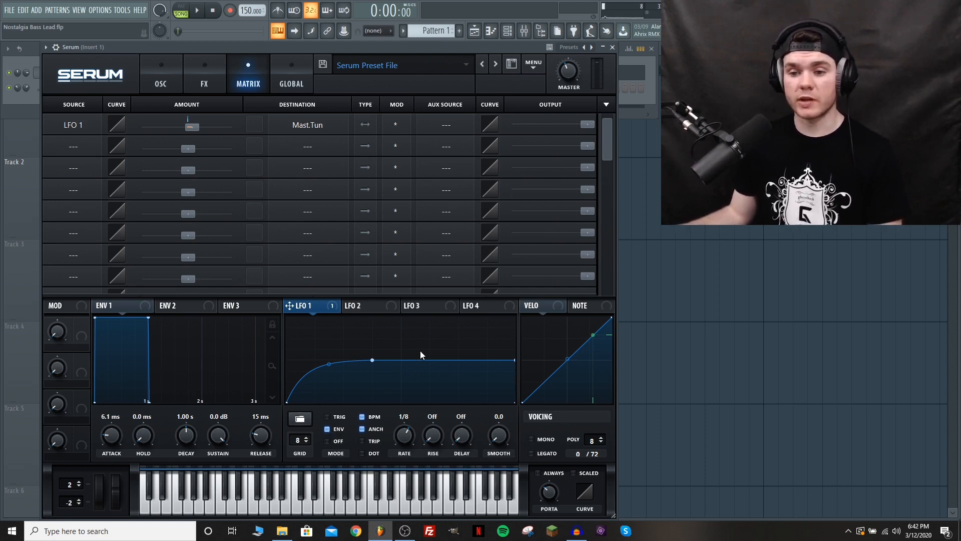
Try LFO 1 with its starting point raised to the top of the curve, auditioning the pattern before and after.
key("space")
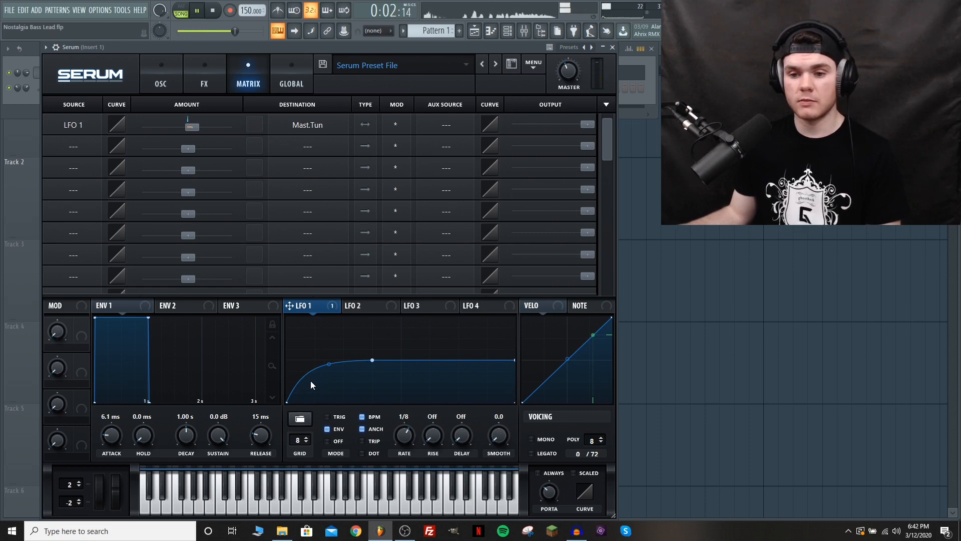
key("space")
left_click_drag(286, 402, 278, 308)
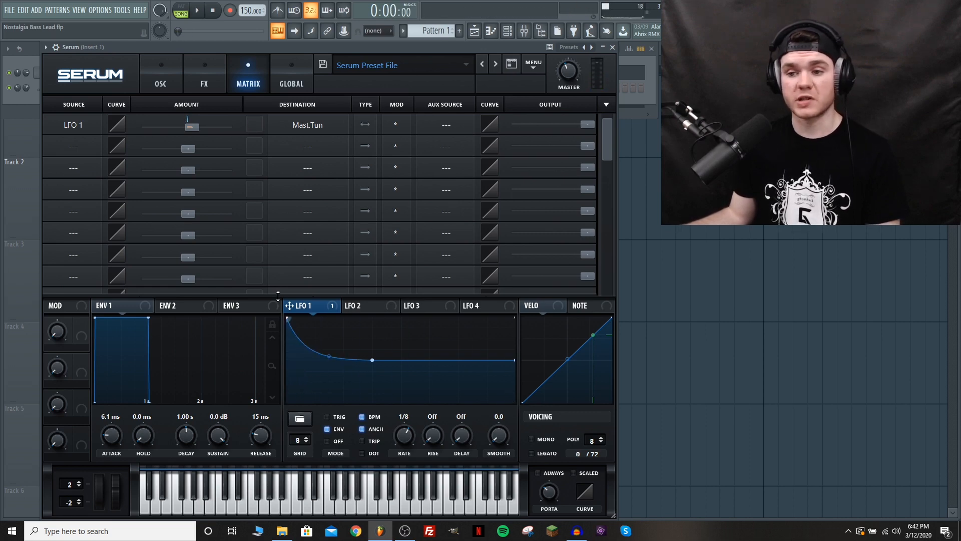
key("space")
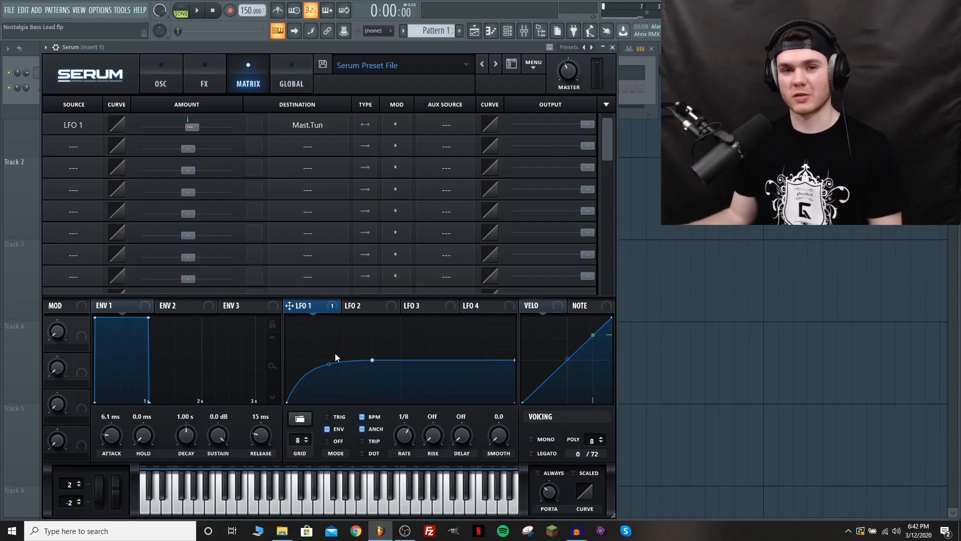
Turn on the Distortion effect in the Serum patch's effects rack.
left_click(166, 71)
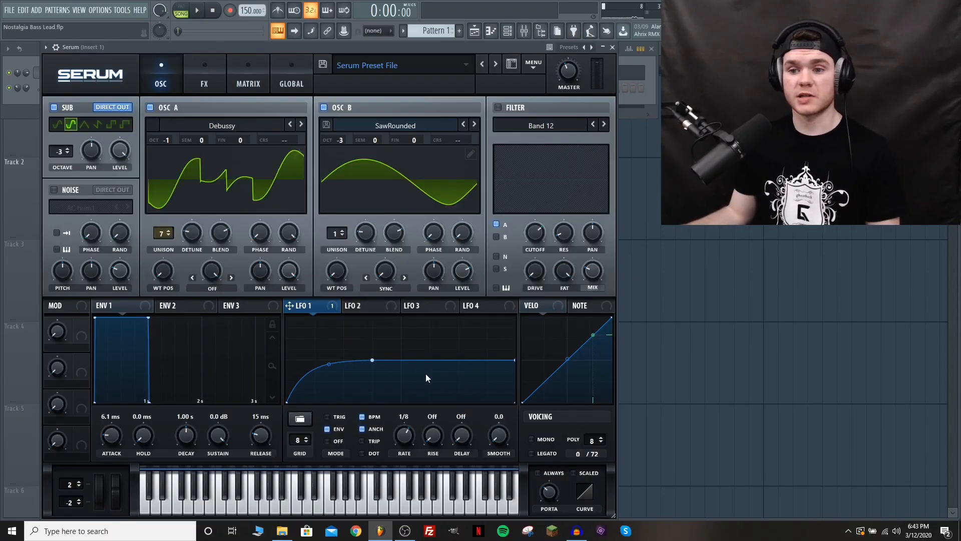
left_click(197, 72)
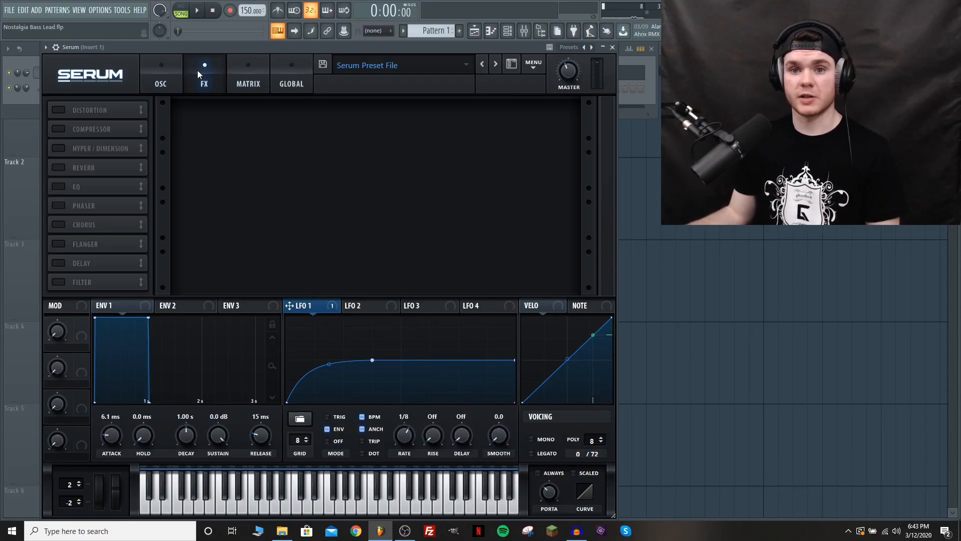
left_click(58, 110)
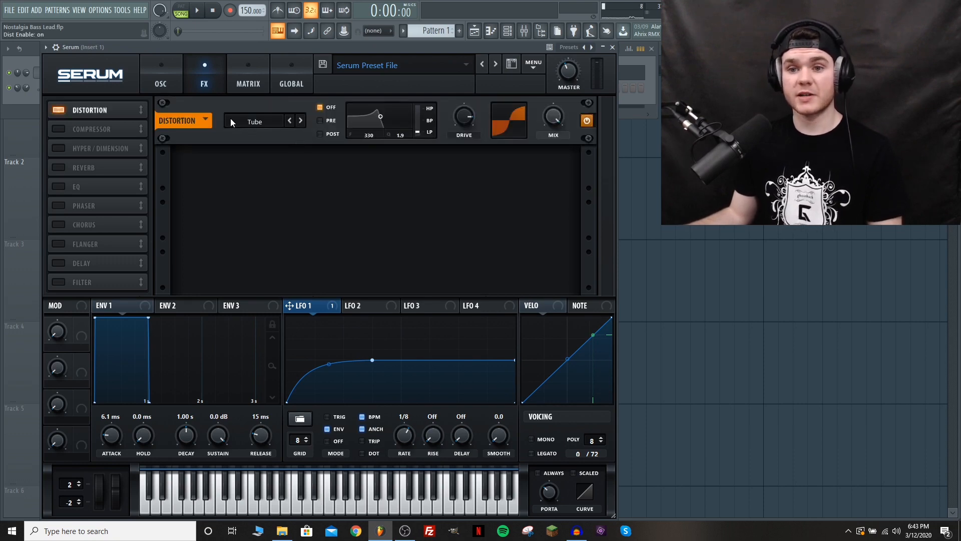
Check the Distortion drive amount, compare the output levels of oscillators A and B, and return to the effects rack.
mouse_move(464, 118)
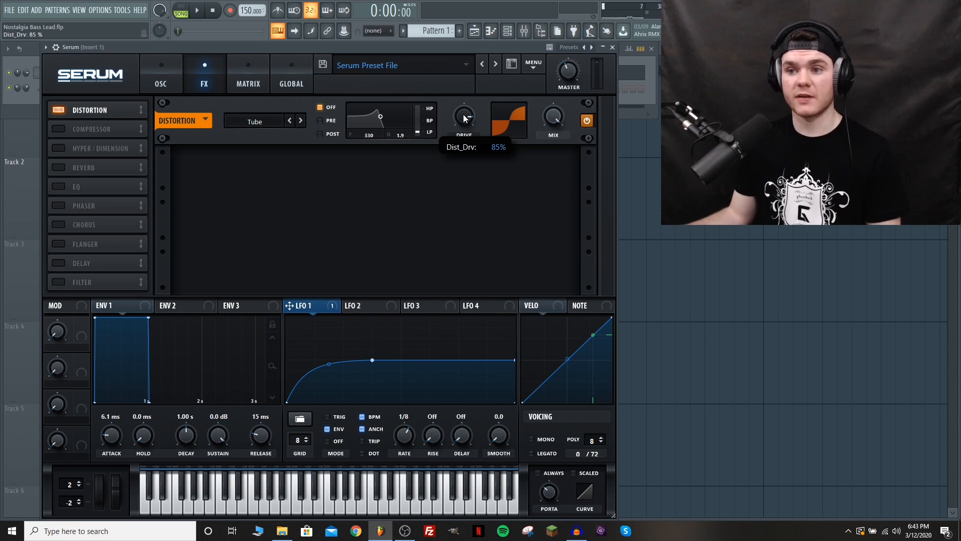
left_click(153, 64)
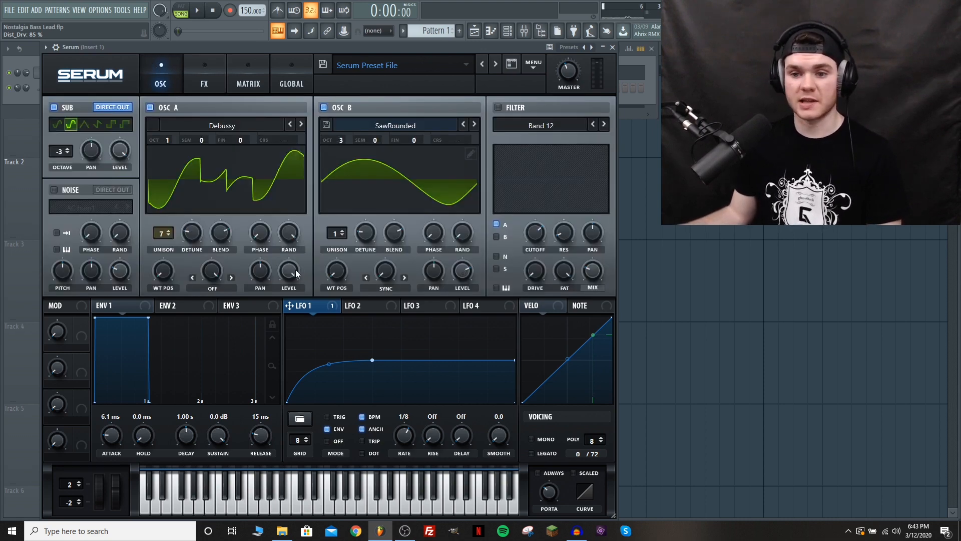
mouse_move(297, 273)
mouse_move(461, 275)
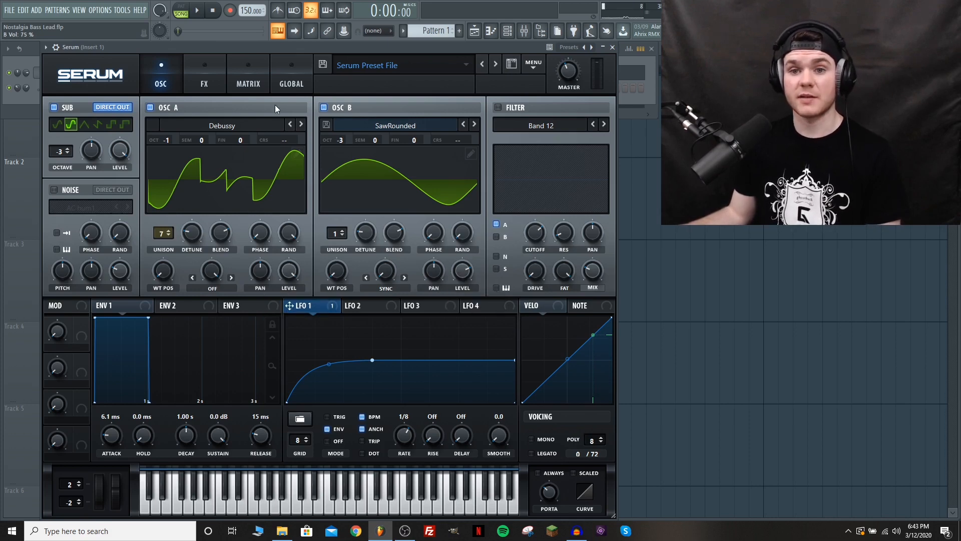
left_click(200, 82)
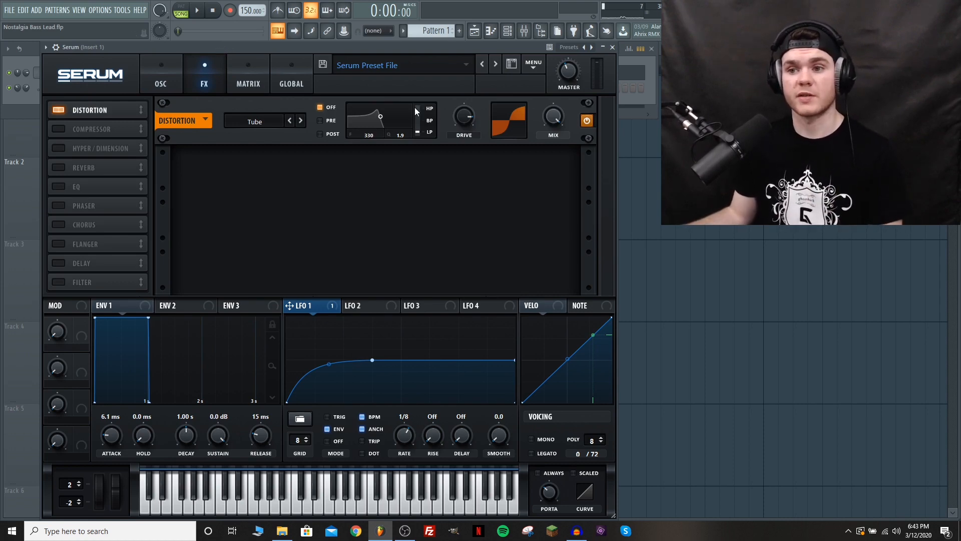
Play the pattern to hear the Distortion effect and briefly revisit the oscillator page.
mouse_move(463, 117)
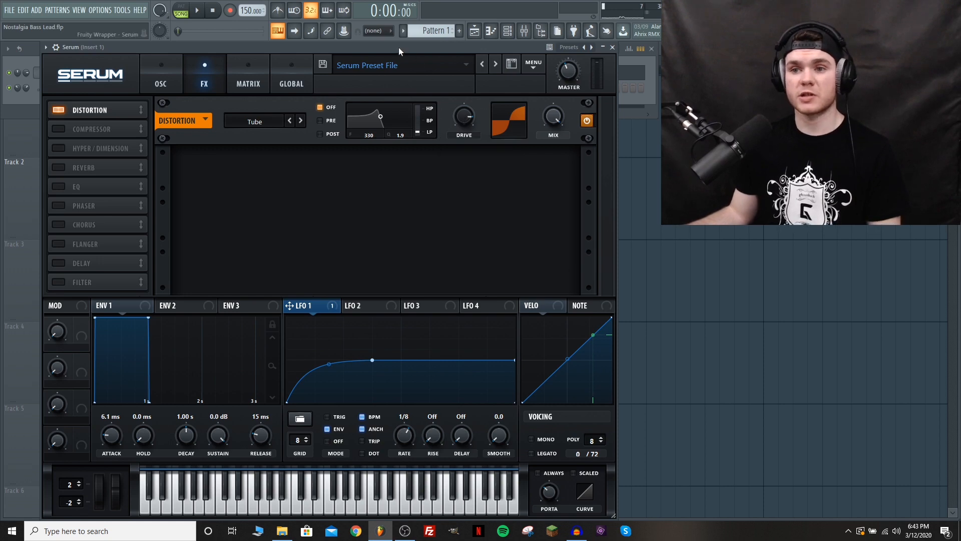
key("space")
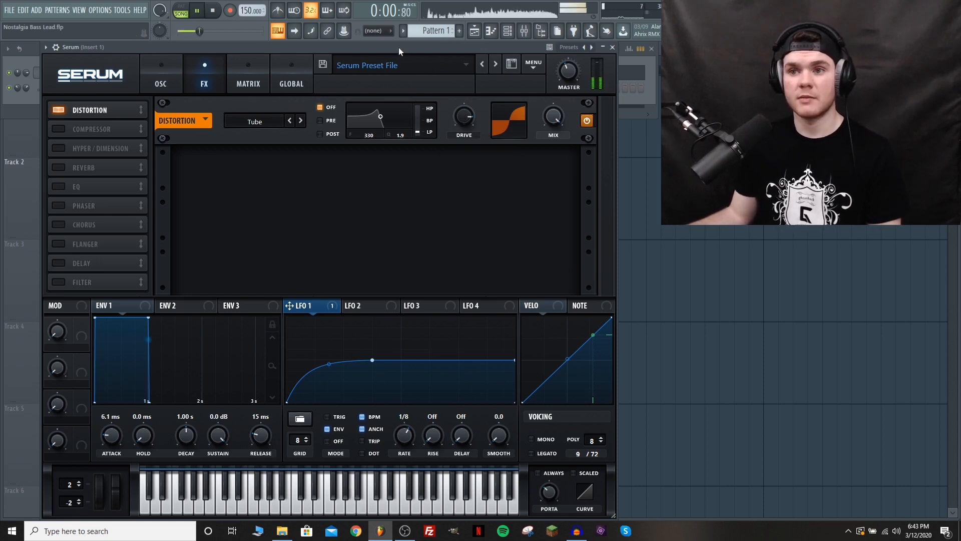
key("space")
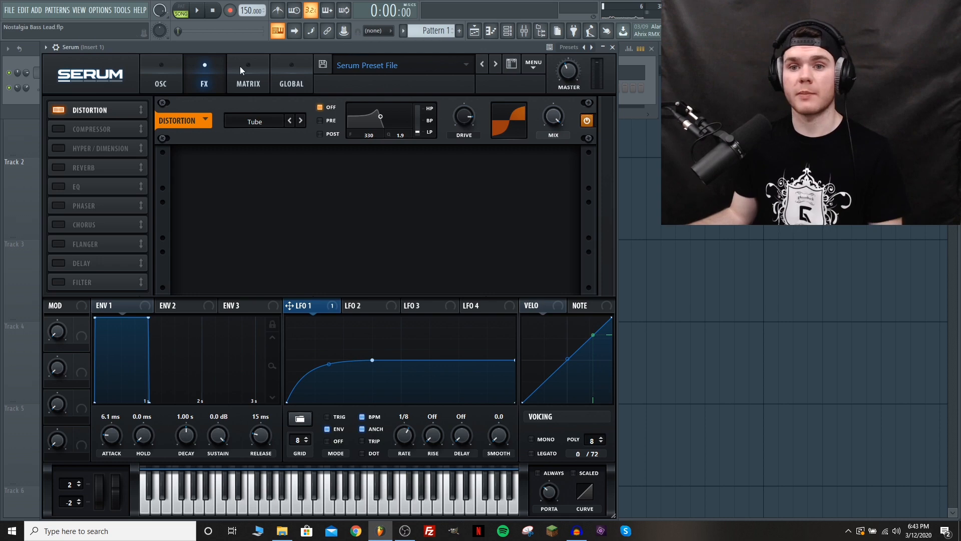
left_click(170, 71)
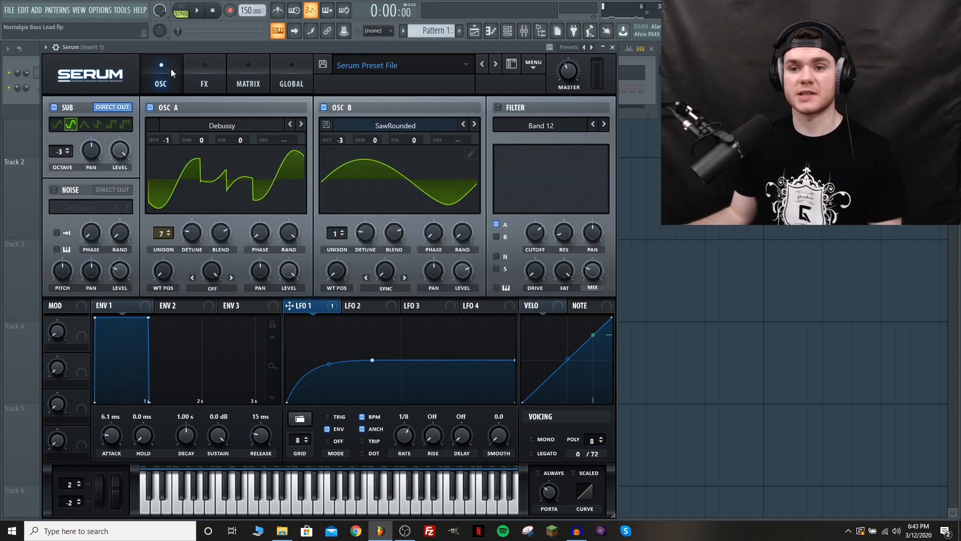
left_click(204, 76)
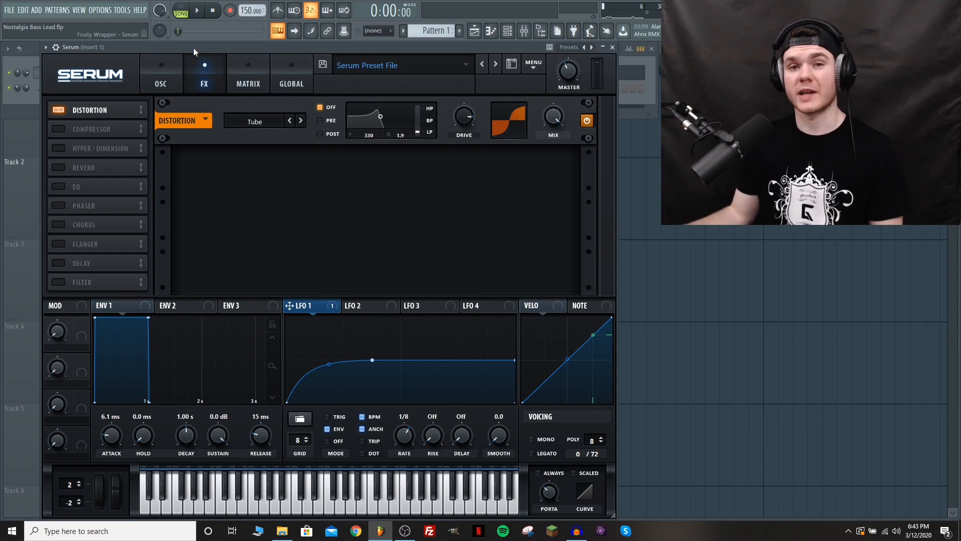
Turn on the Compressor effect, check its threshold, and audition the pattern through it.
left_click(58, 128)
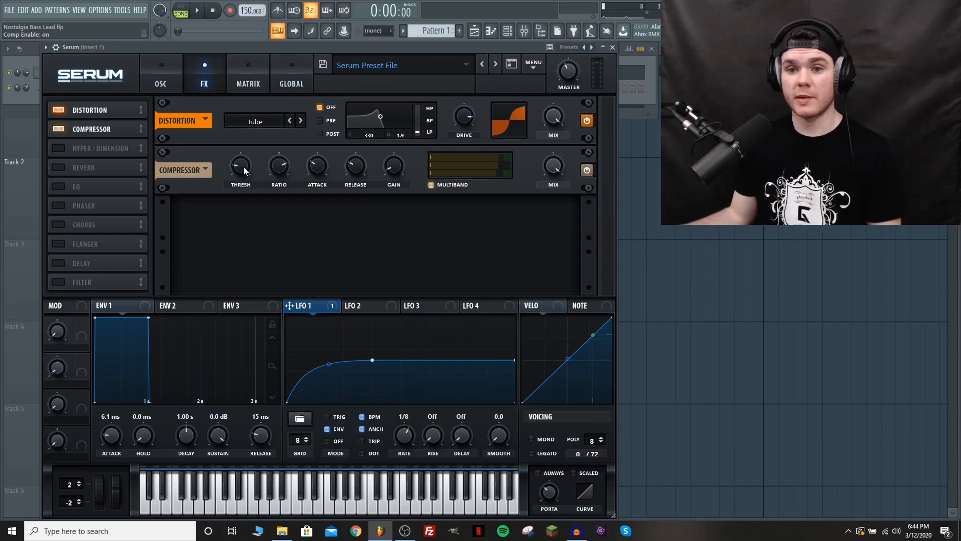
mouse_move(243, 167)
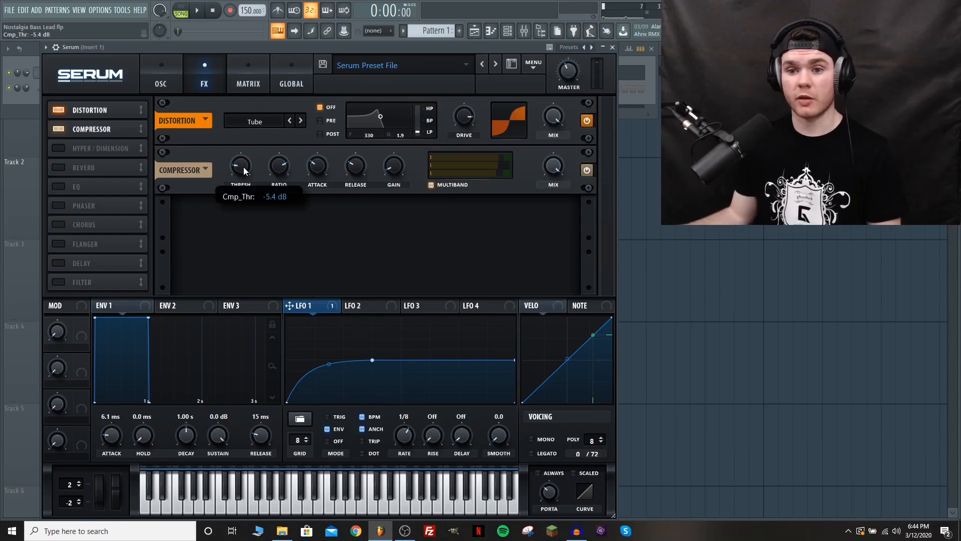
key("space")
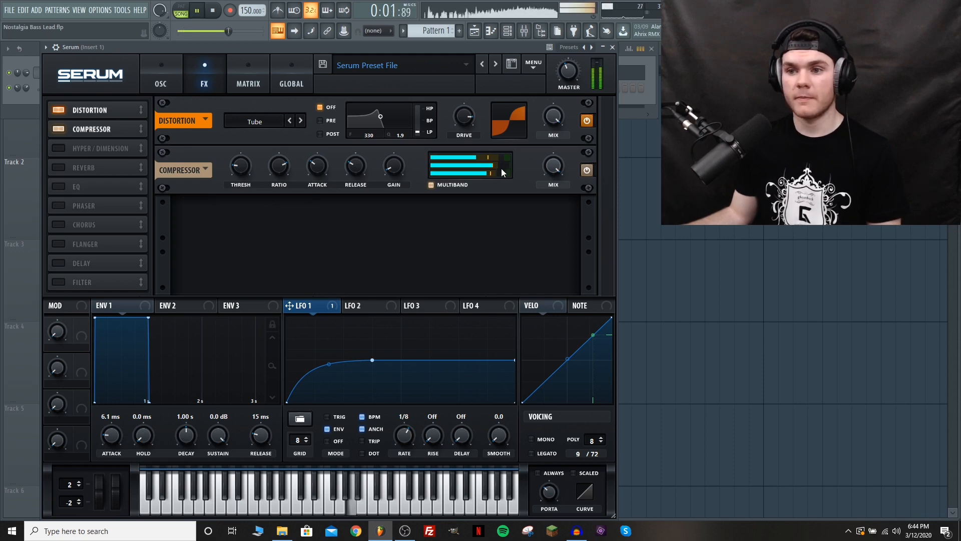
key("space")
Turn on the Hyper/Dimension effect, set the Hyper mix to 100%, and audition the pattern.
left_click(103, 152)
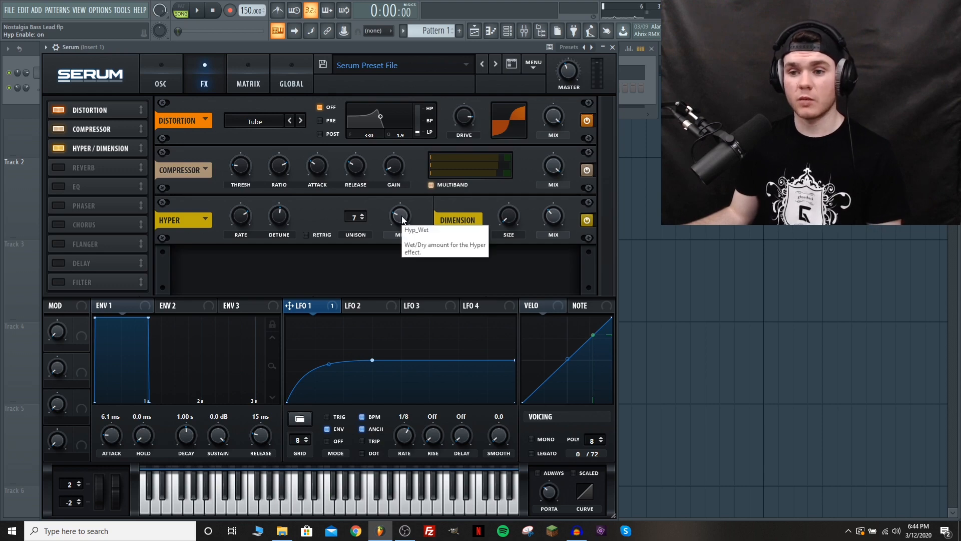
left_click_drag(399, 220, 409, 99)
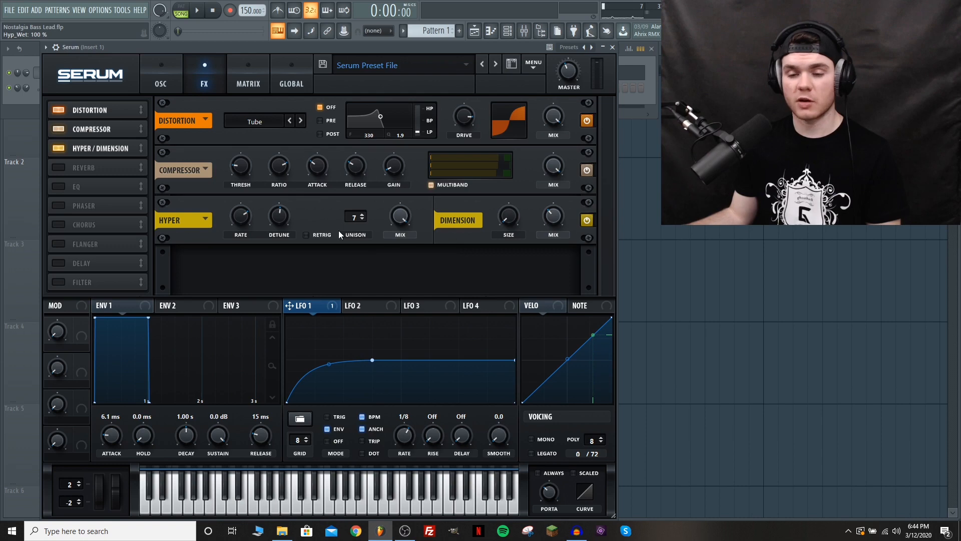
key("space")
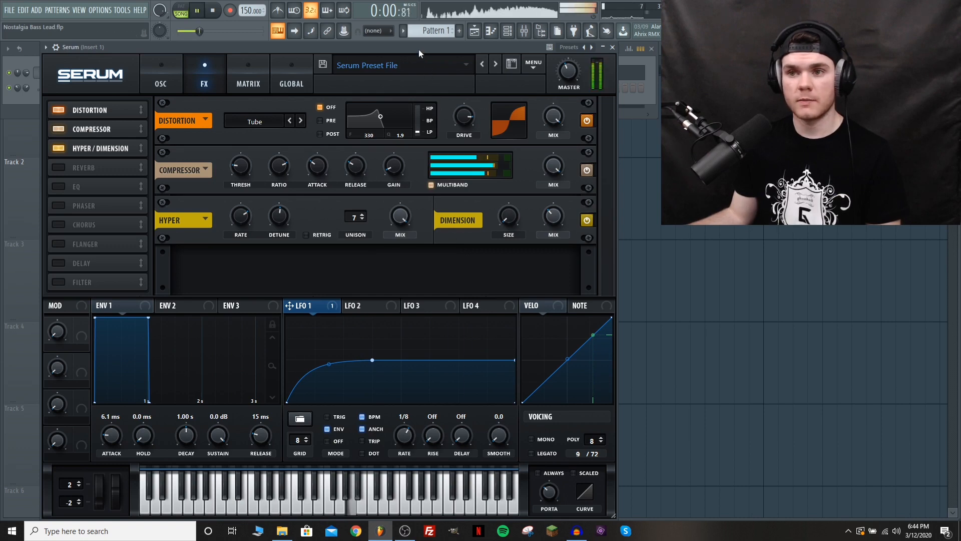
key("space")
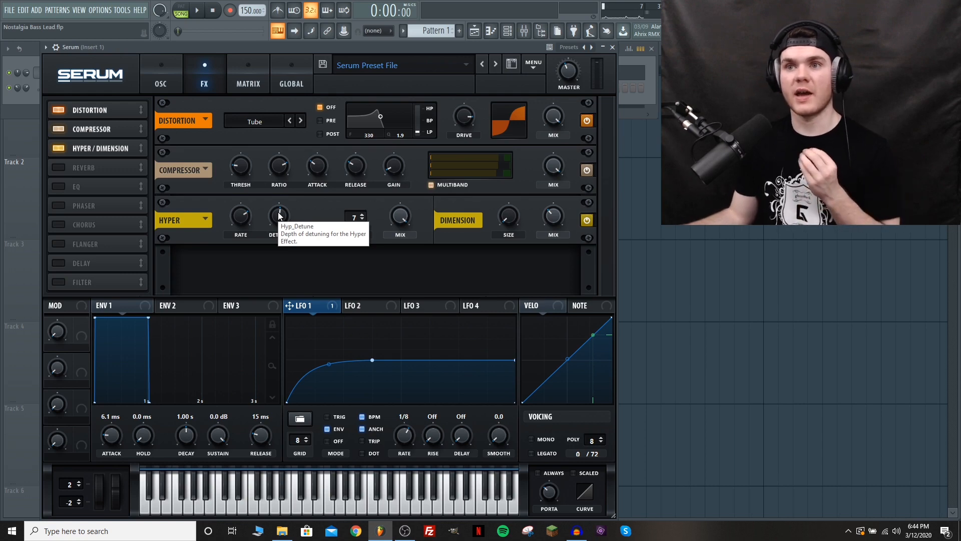
Try a Hyper detune of 55% and set it to 51% while auditioning the pattern.
key("space")
mouse_move(281, 214)
left_mouse_down()
mouse_move(284, 151)
mouse_move(284, 217)
left_mouse_up()
key("space")
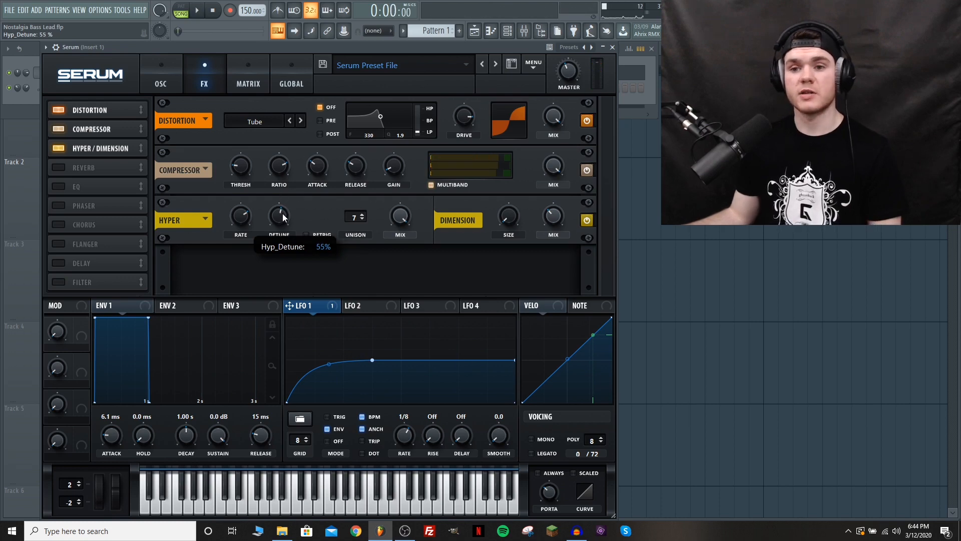
key("space")
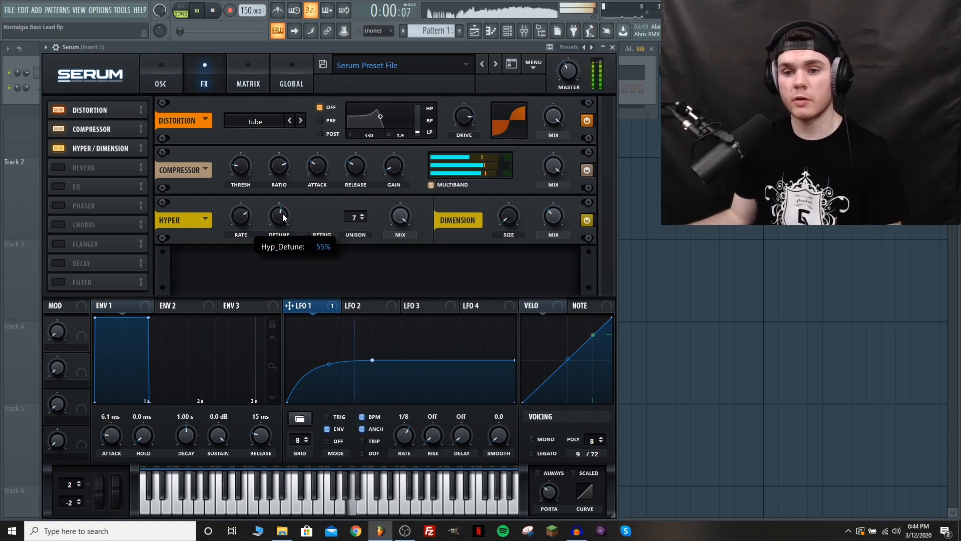
left_click_drag(284, 216, 283, 221)
key("space")
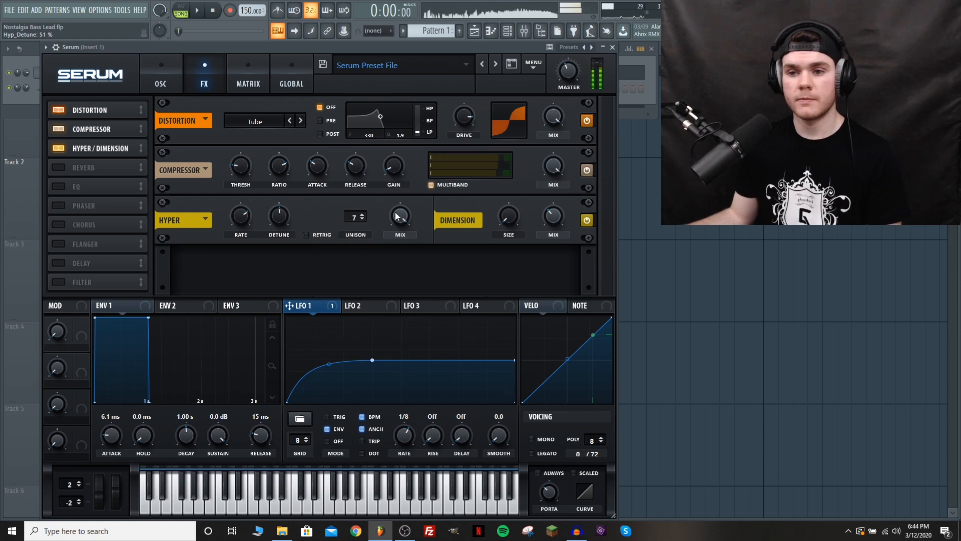
Lower the Hyper mix to 32% while auditioning the pattern, and check the Dimension size.
left_click_drag(400, 216, 397, 286)
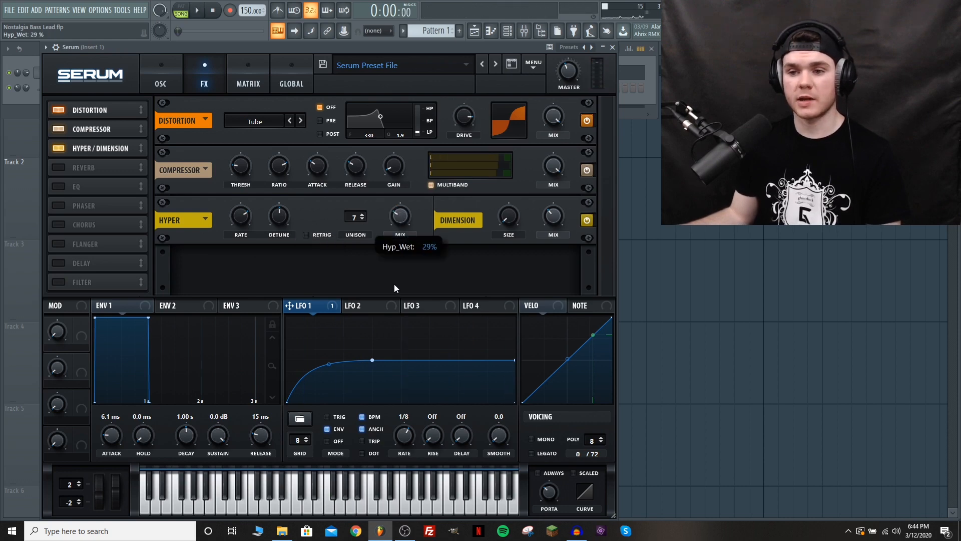
key("space")
left_click_drag(400, 216, 402, 212)
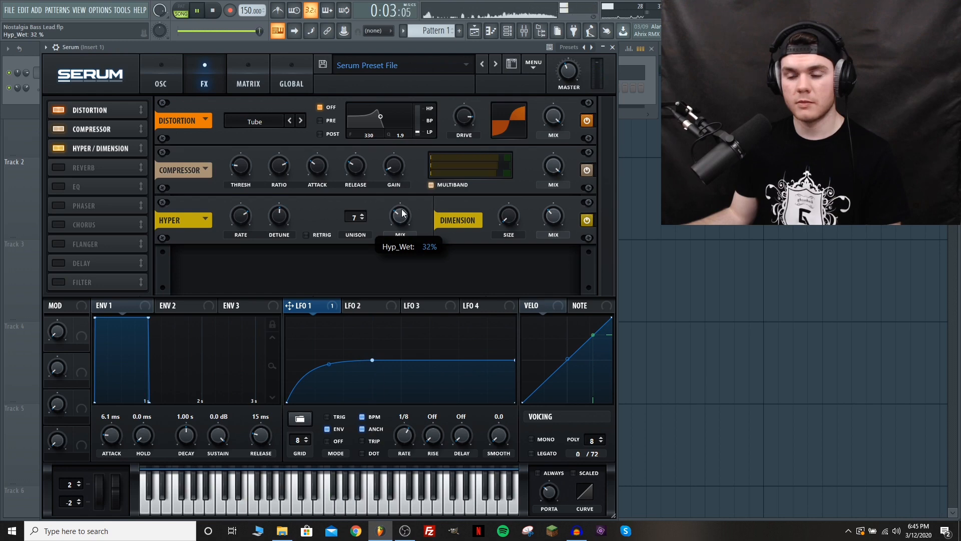
key("space")
mouse_move(499, 233)
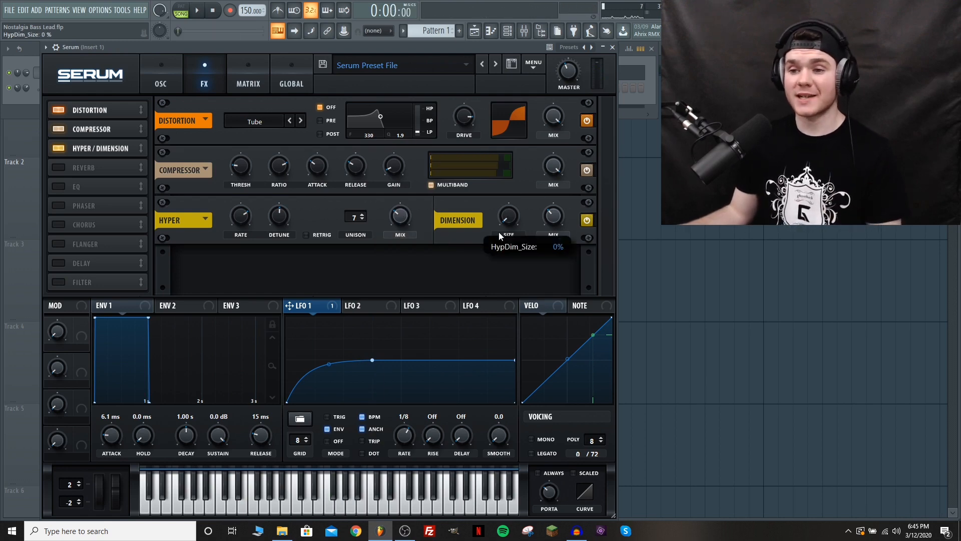
Turn on the Reverb effect, review its mix, pre-delay and size, and play the pattern with it.
left_click(97, 166)
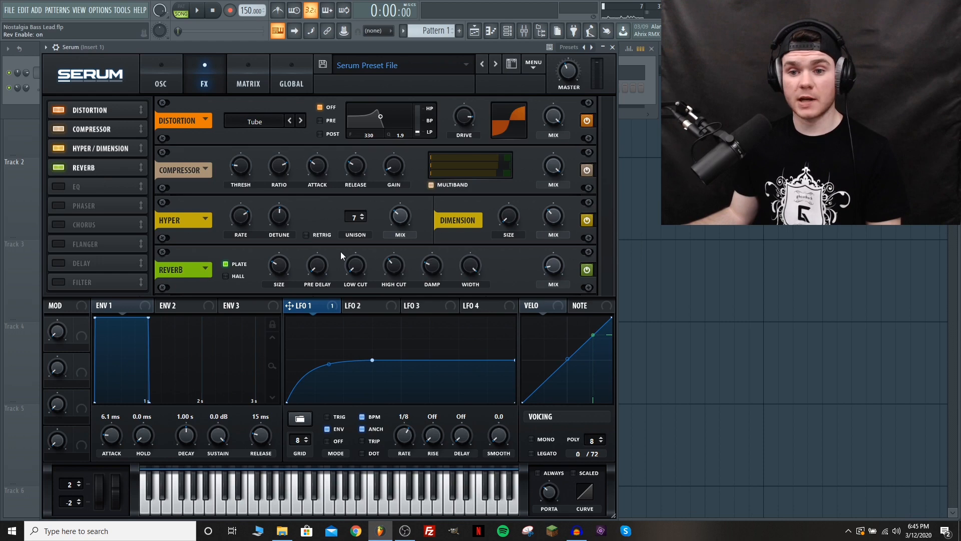
mouse_move(555, 263)
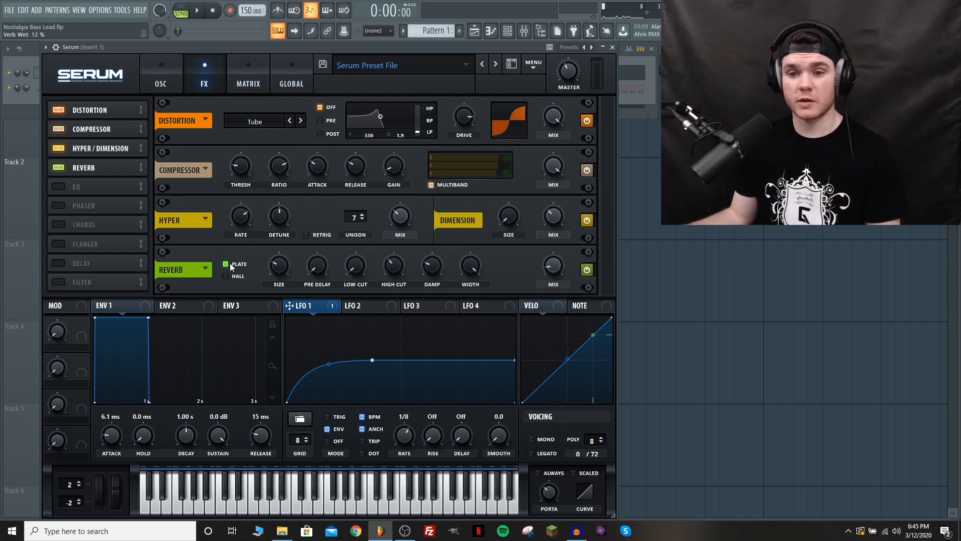
mouse_move(321, 270)
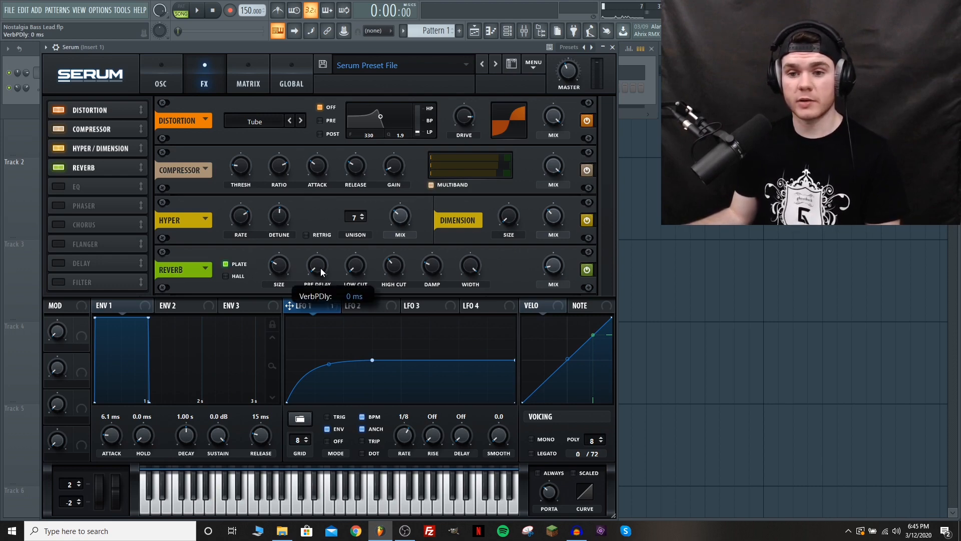
mouse_move(284, 263)
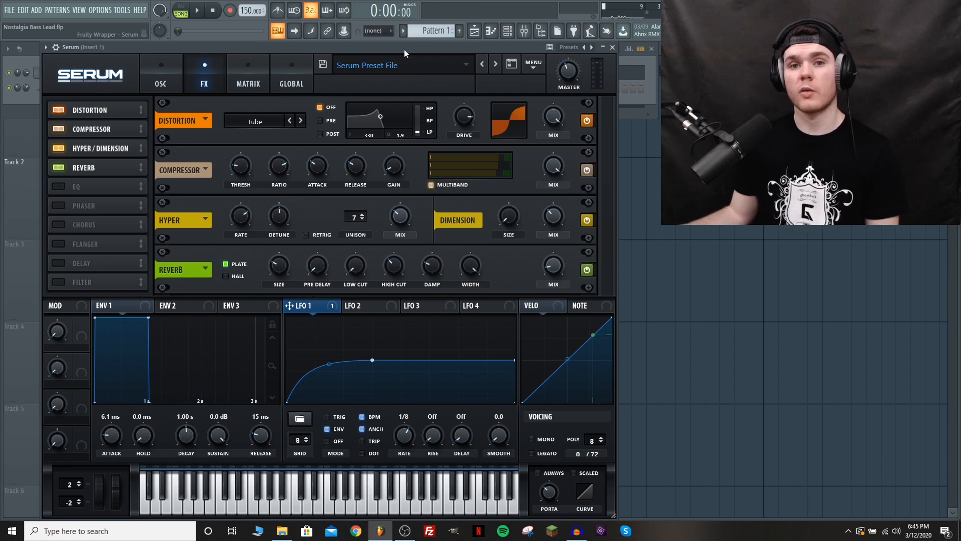
key("space")
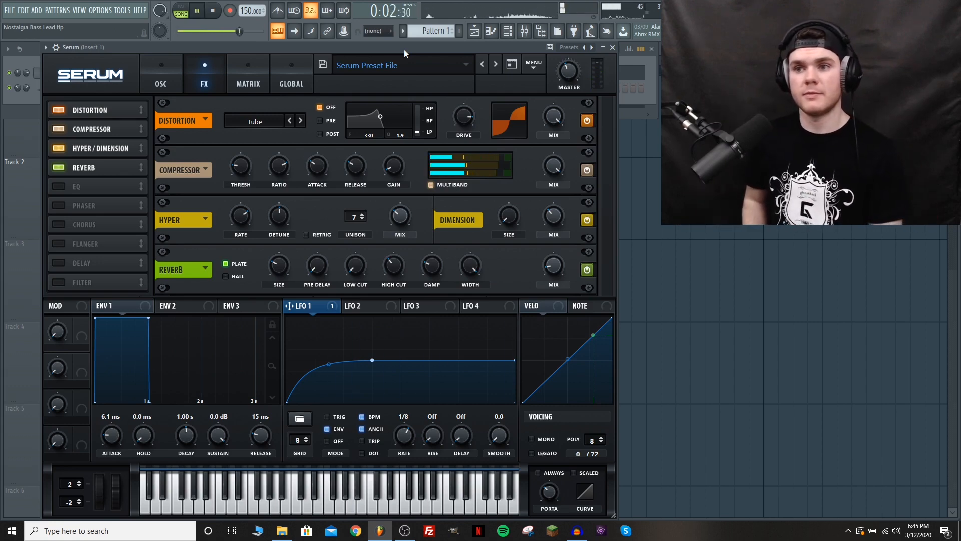
key("space")
Turn on the EQ effect and check its low-band gain and high-band frequency.
left_click(76, 186)
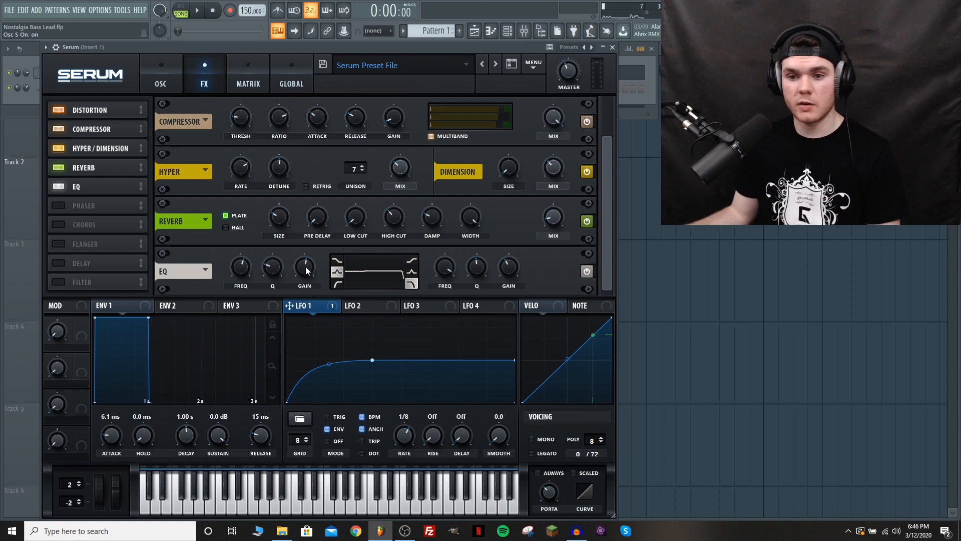
left_click_drag(305, 269, 306, 223)
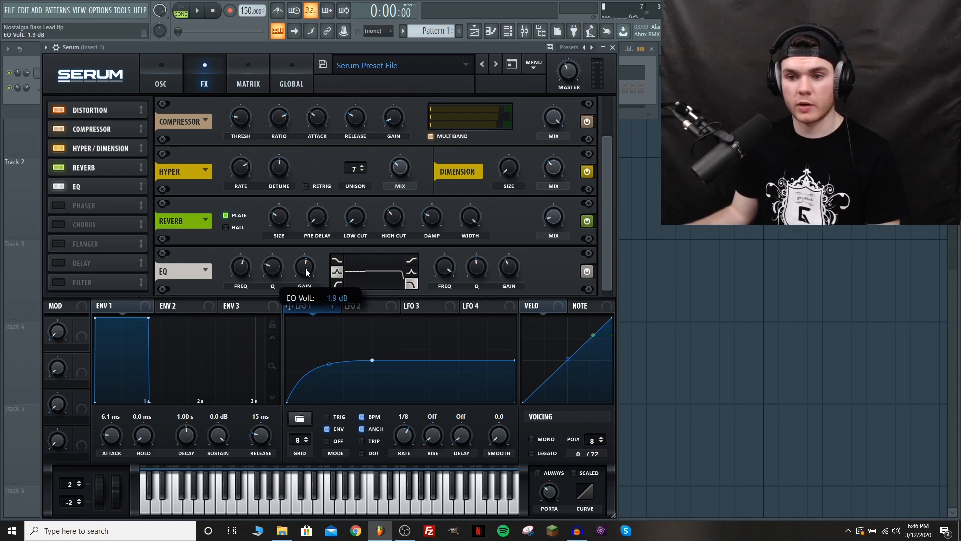
left_click_drag(209, 127, 196, 240)
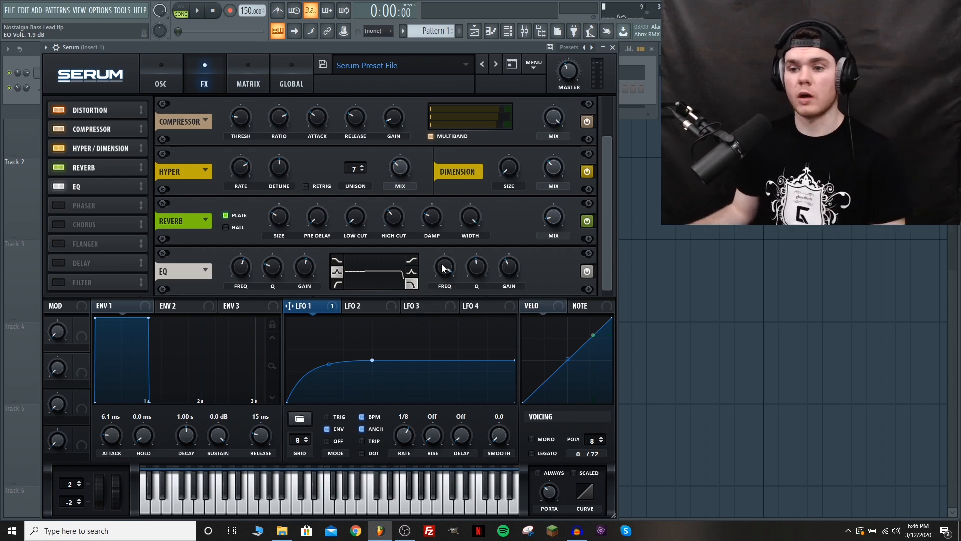
mouse_move(442, 269)
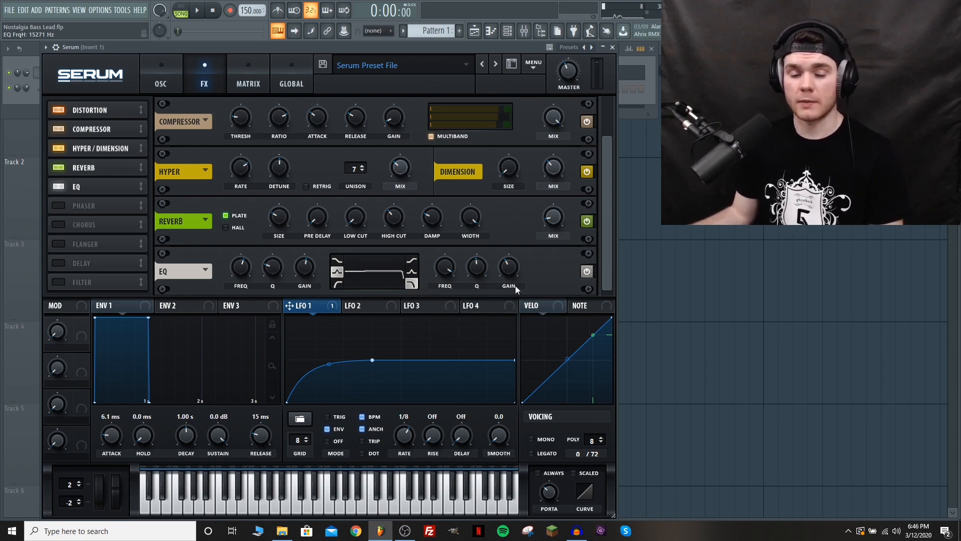
Play the pattern through the full effects chain and return to the oscillator page.
key("space")
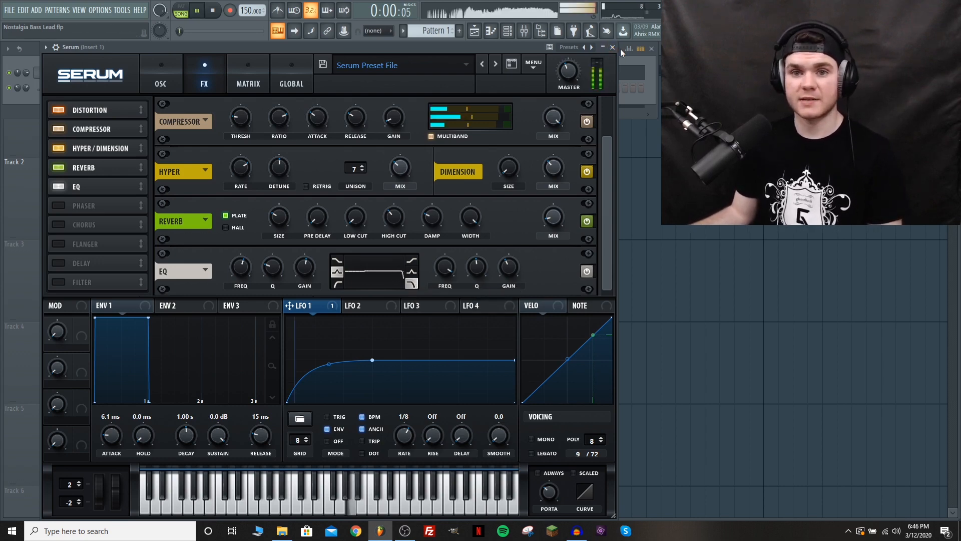
left_click(162, 68)
key("space")
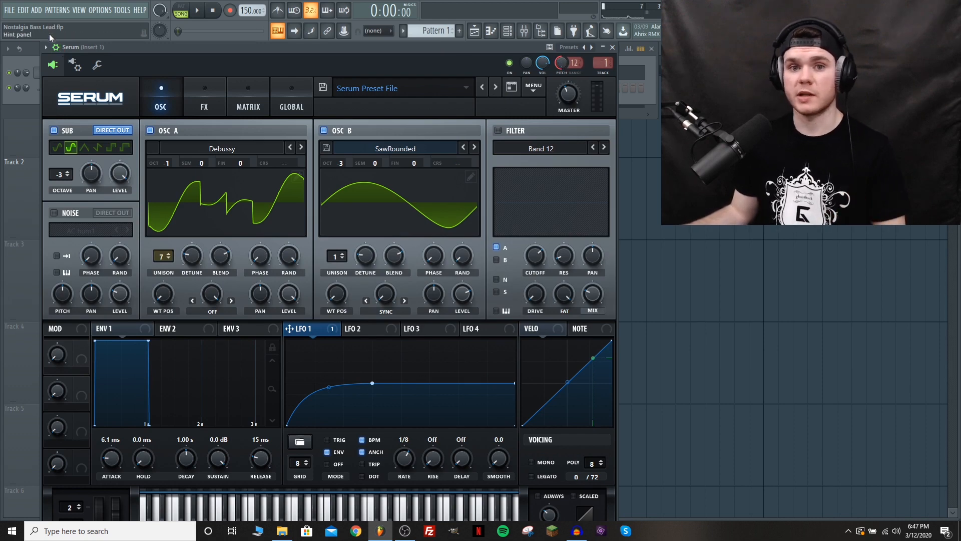
Close the Serum window to show the Channel pitch automation under Pattern 1 in the playlist.
scroll(56, 51, "down", 1)
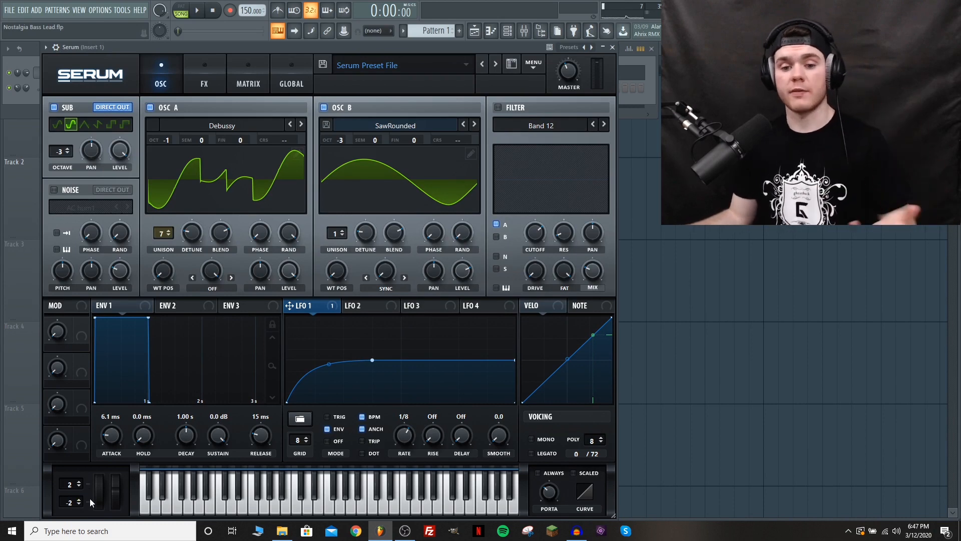
left_click(614, 47)
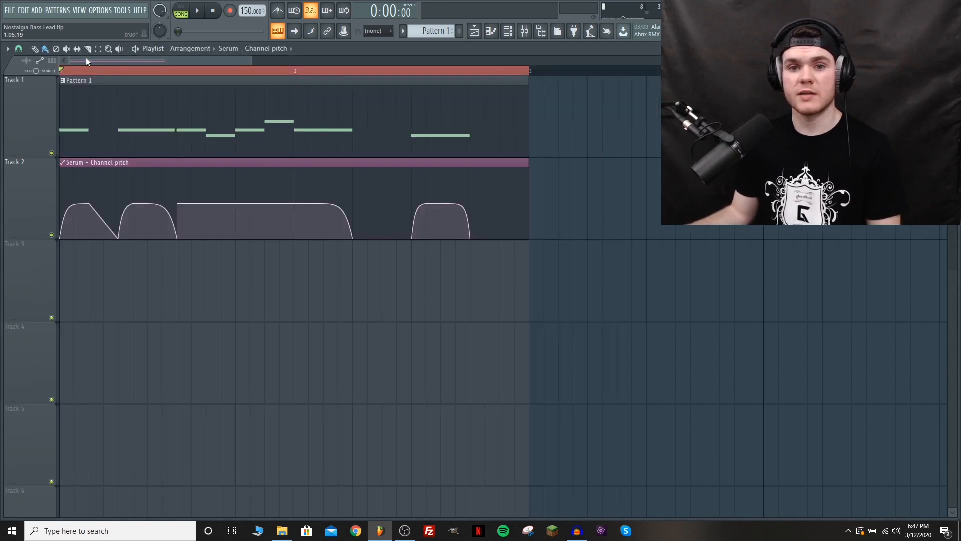
Examine the Channel pitch automation curve beneath Pattern 1 and play the pattern to hear its pitch slides.
scroll(87, 60, "up", 2)
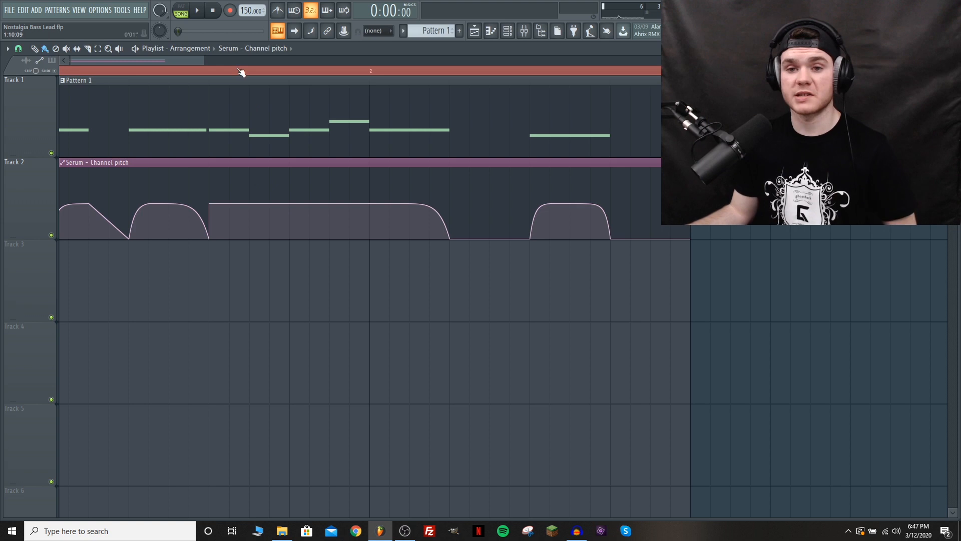
left_click_drag(181, 59, 88, 68)
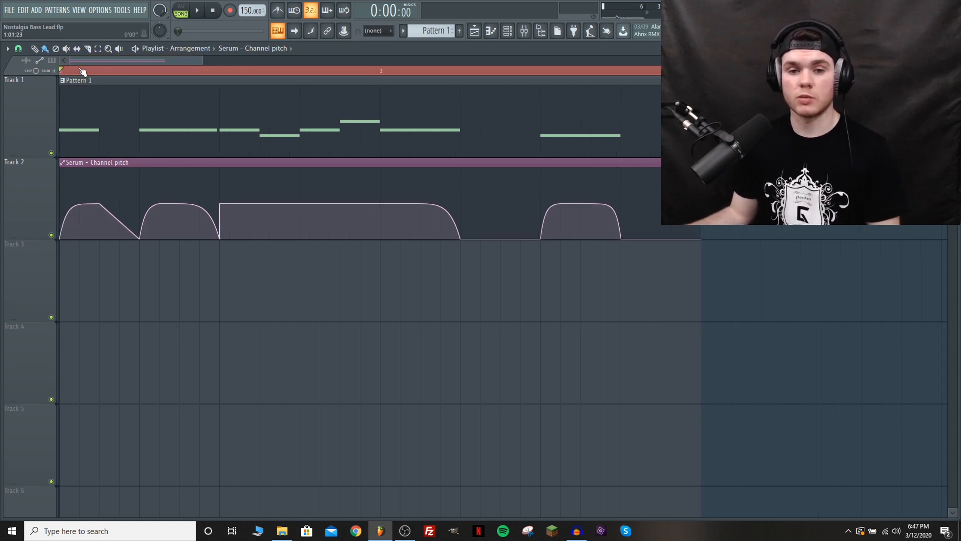
key("space")
key("space")
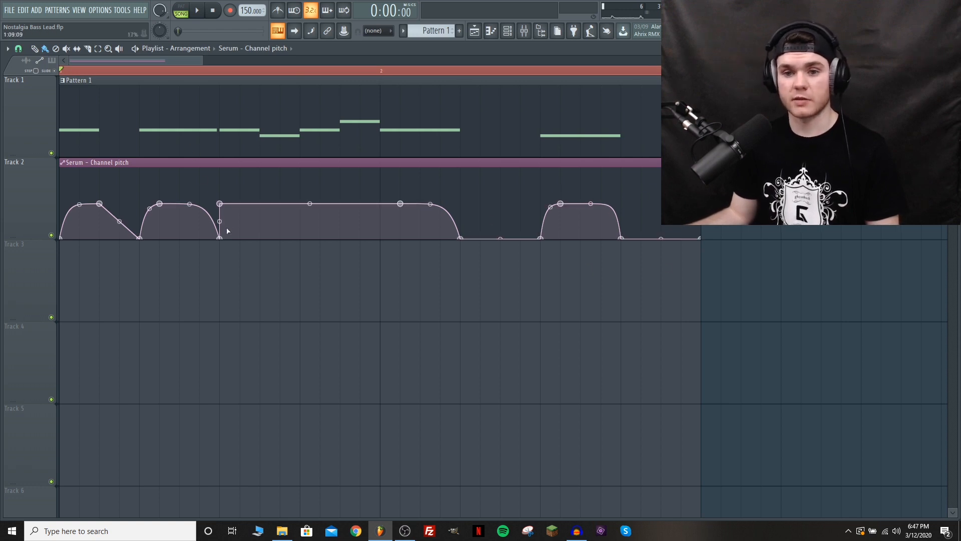
key("space")
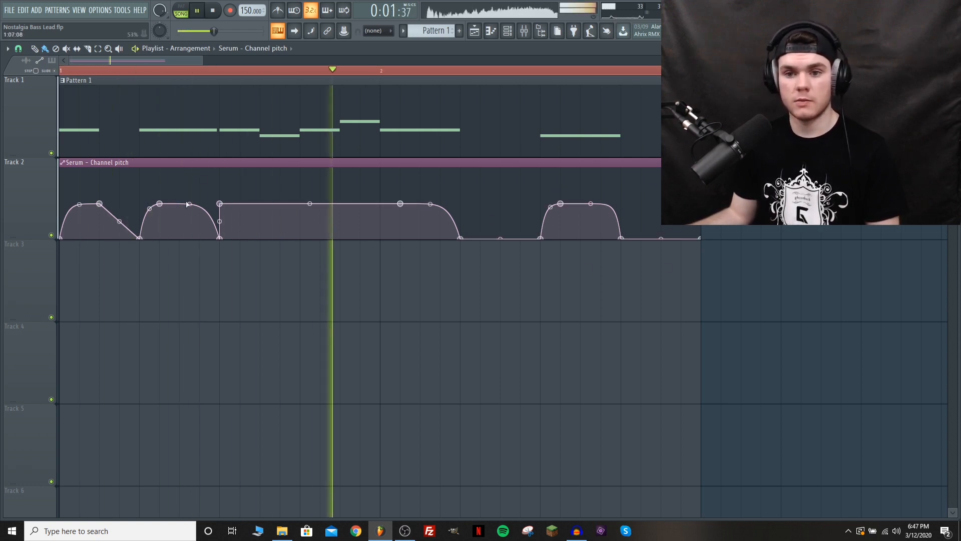
key("space")
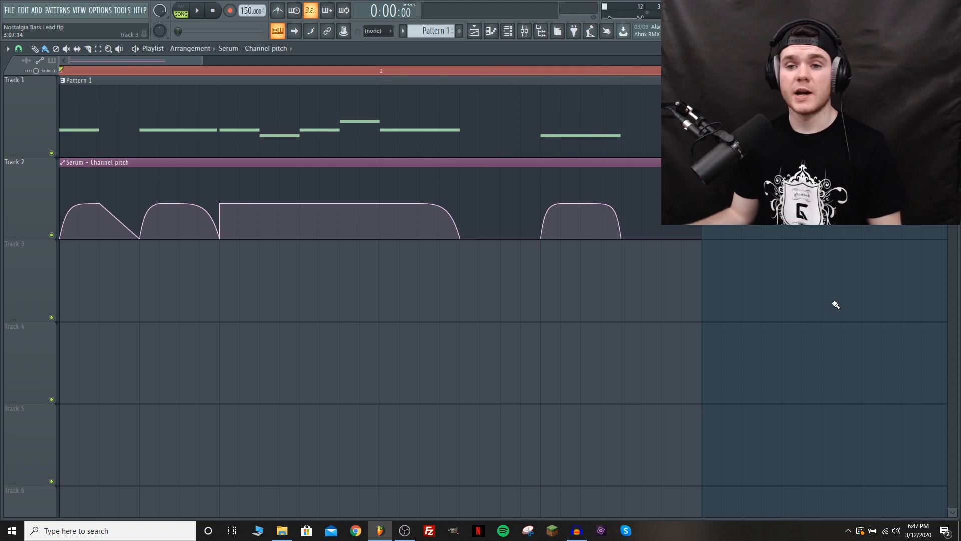
Show the channel rack and the Insert 1 mixer track, and play the pattern with its insert effects off.
left_click_drag(202, 60, 282, 73)
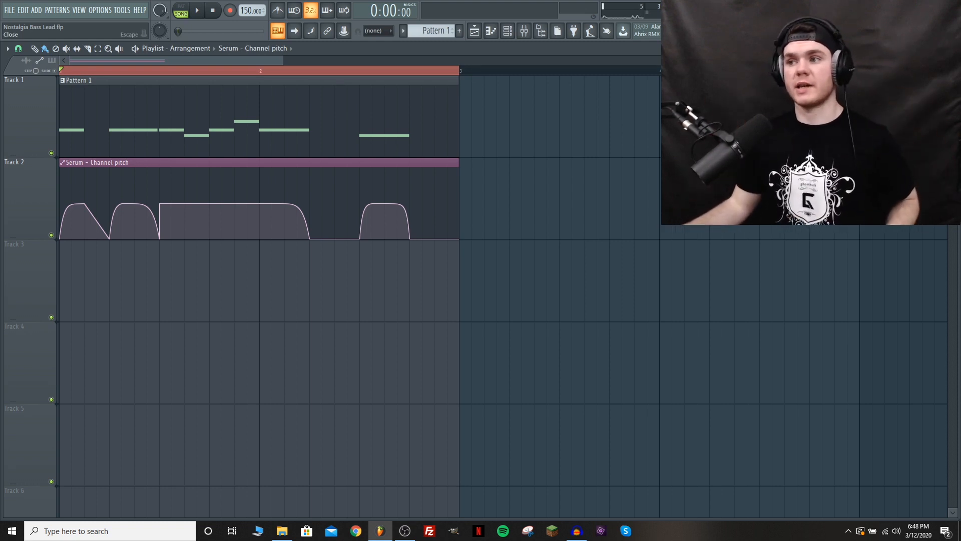
key("F6")
key("F9")
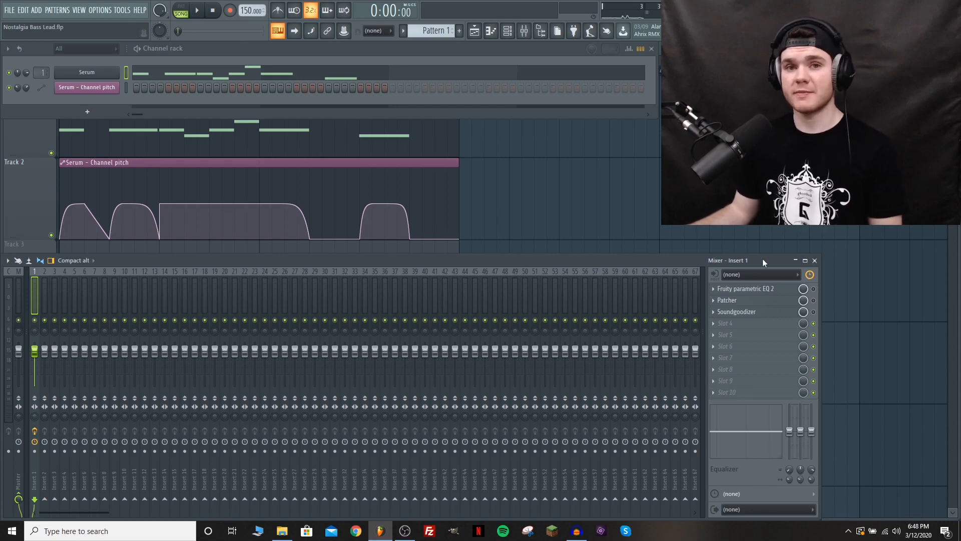
key("space")
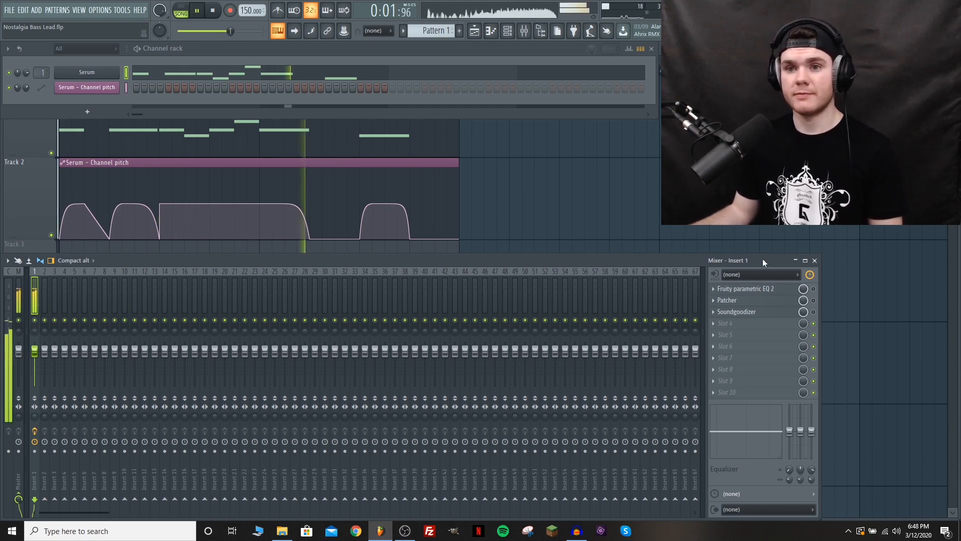
key("space")
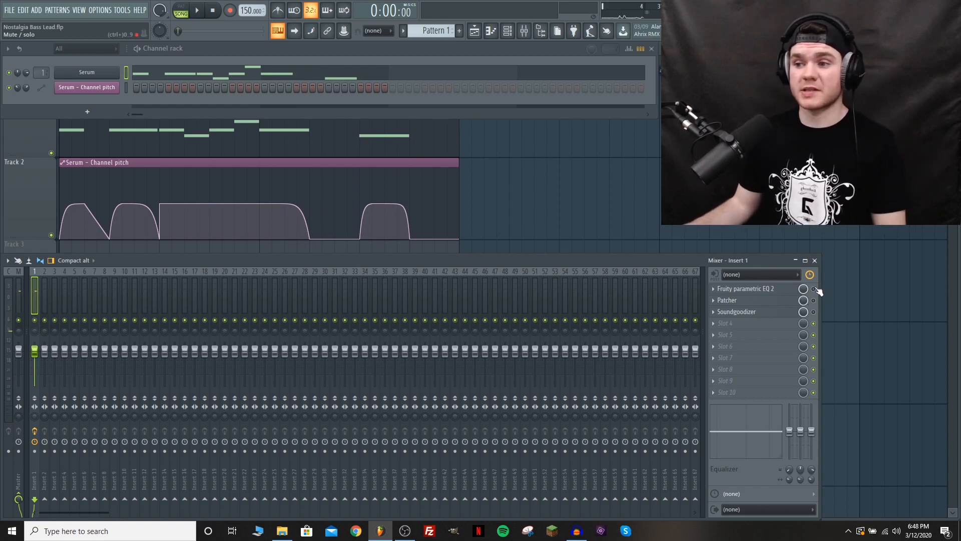
Turn on Fruity parametric EQ 2 on Insert 1, review its curve and play the pattern through it.
left_click(768, 290)
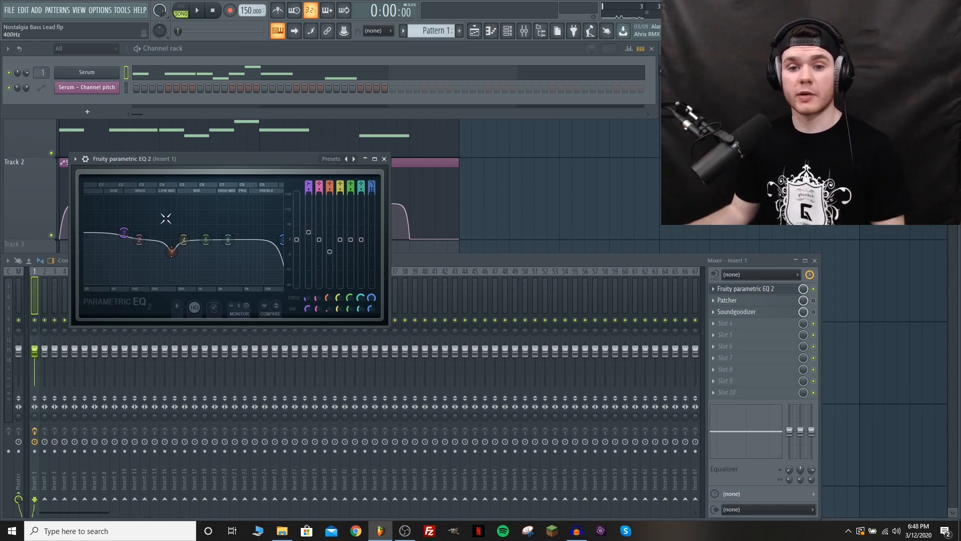
mouse_move(127, 237)
left_mouse_down()
mouse_move(112, 251)
mouse_move(103, 217)
mouse_move(123, 231)
left_mouse_up()
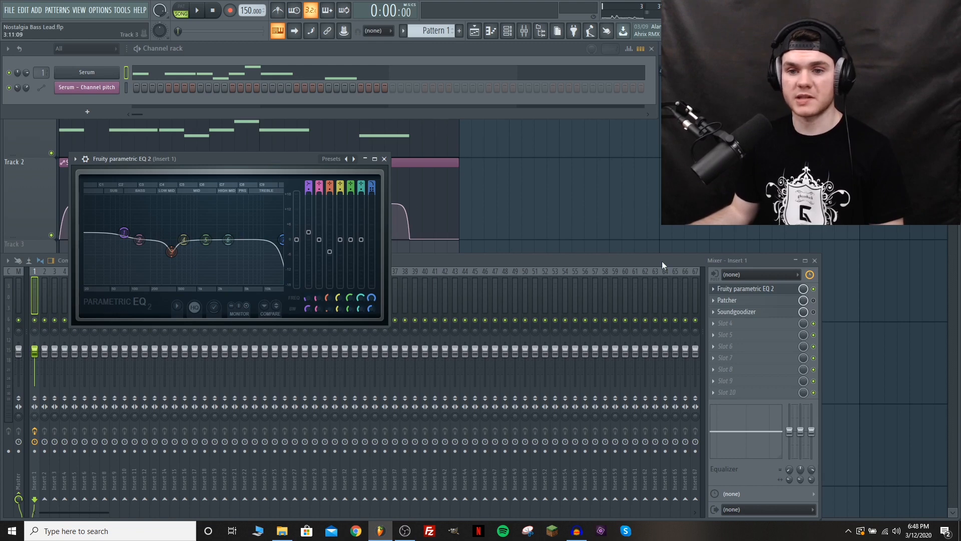
key("space")
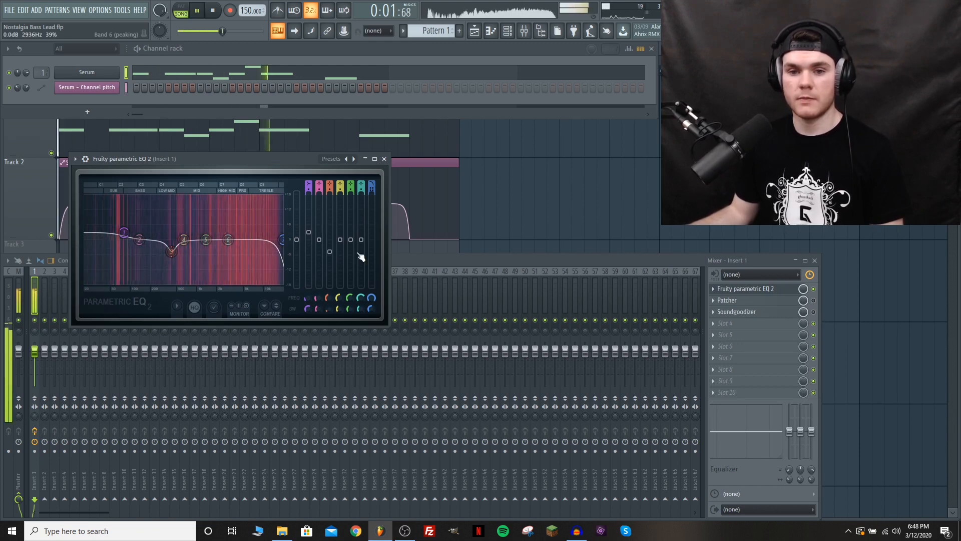
key("space")
left_click(758, 293)
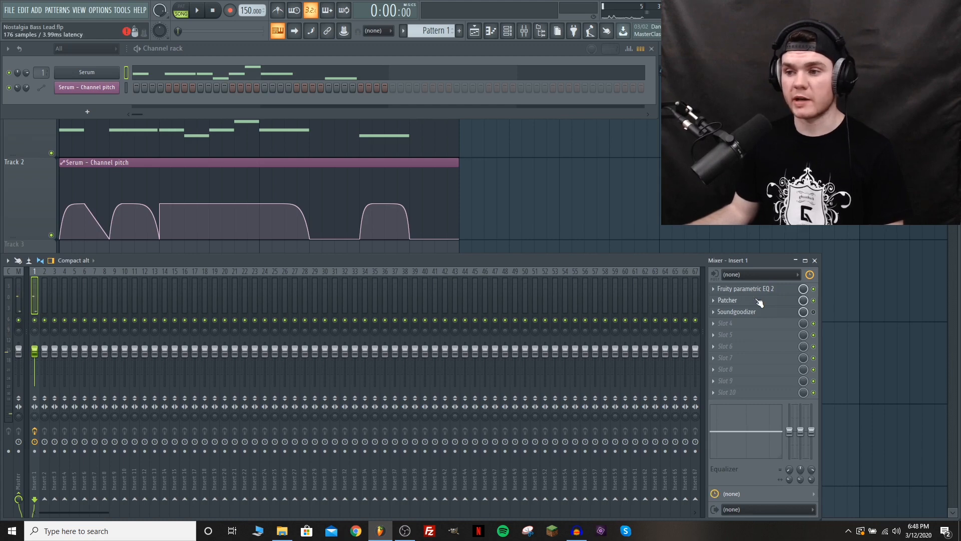
Turn on Patcher on Insert 1 and inspect the soloed mid, high and low bands of its three Maximus modules.
left_click(741, 300)
left_click_drag(313, 146, 363, 126)
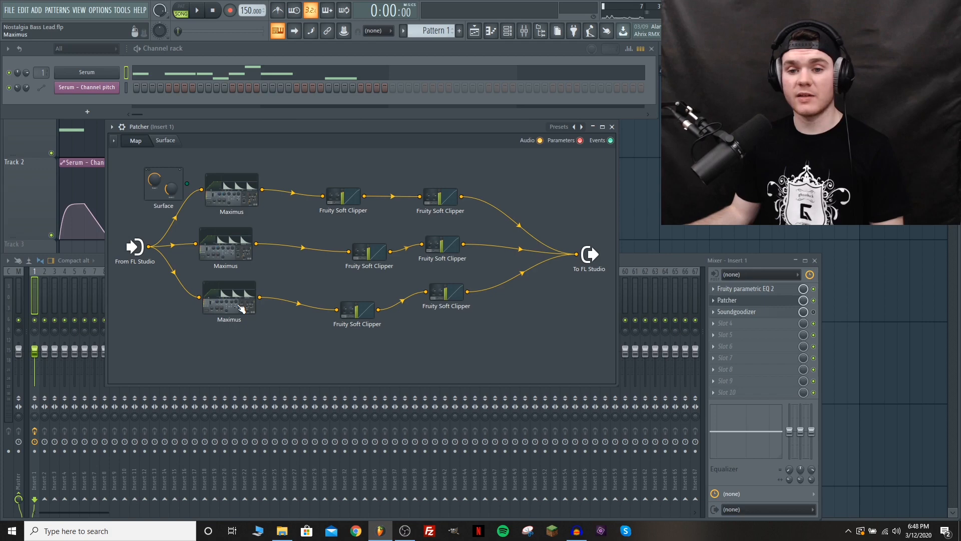
double_click(235, 246)
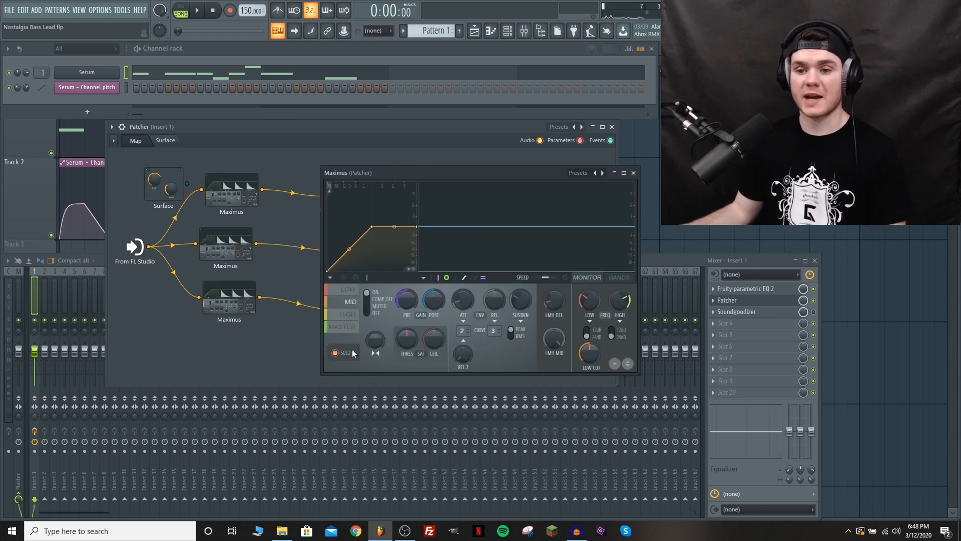
double_click(240, 192)
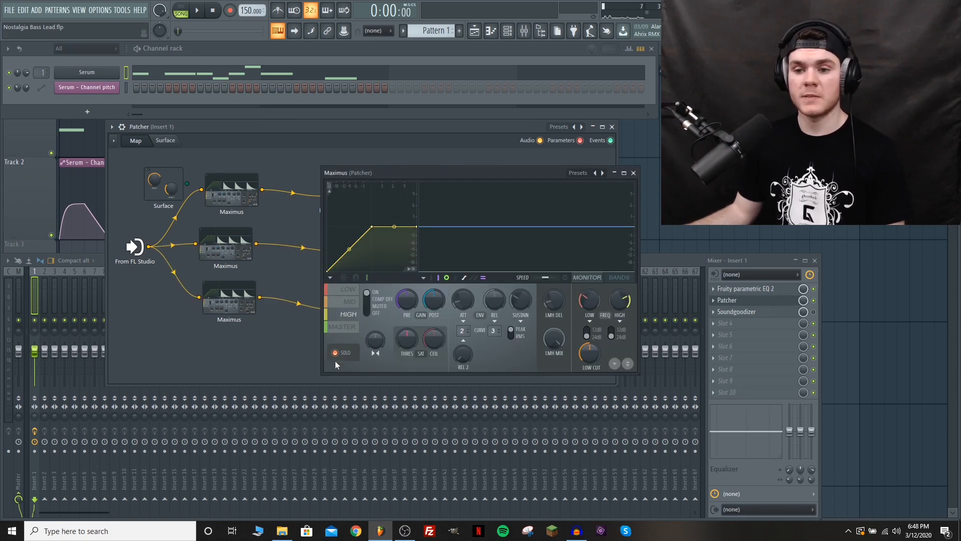
double_click(205, 290)
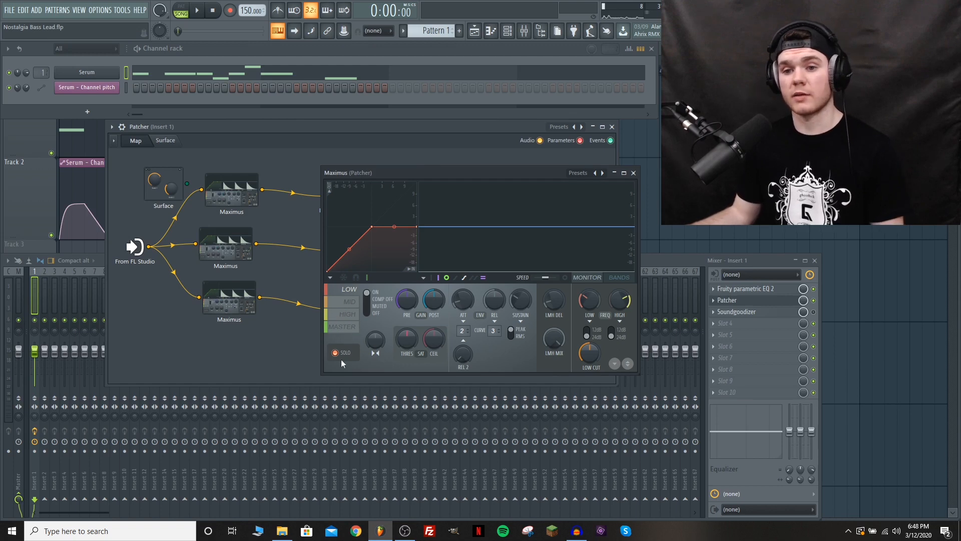
left_click(633, 173)
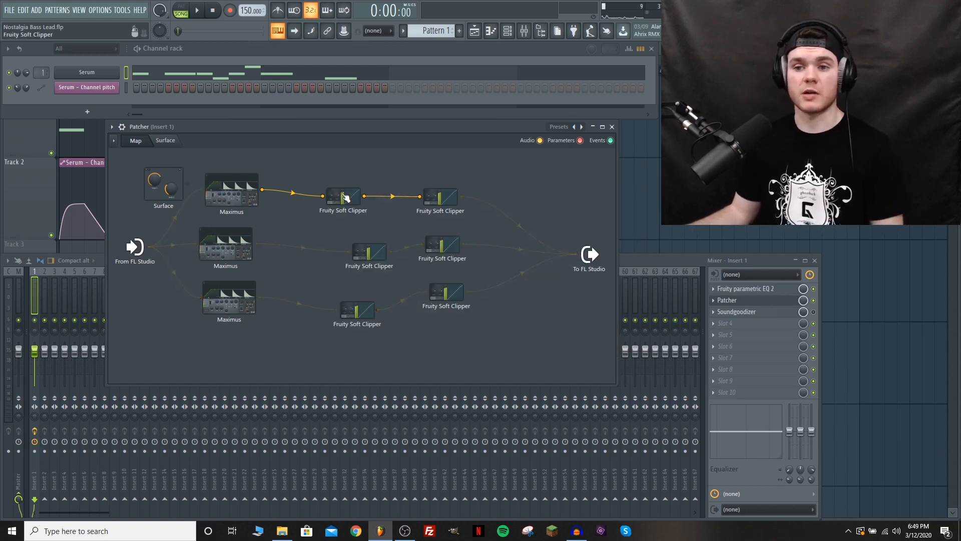
Check a Fruity Soft Clipper in the Patcher chain and play the pattern to compare with Patcher bypassed.
double_click(442, 245)
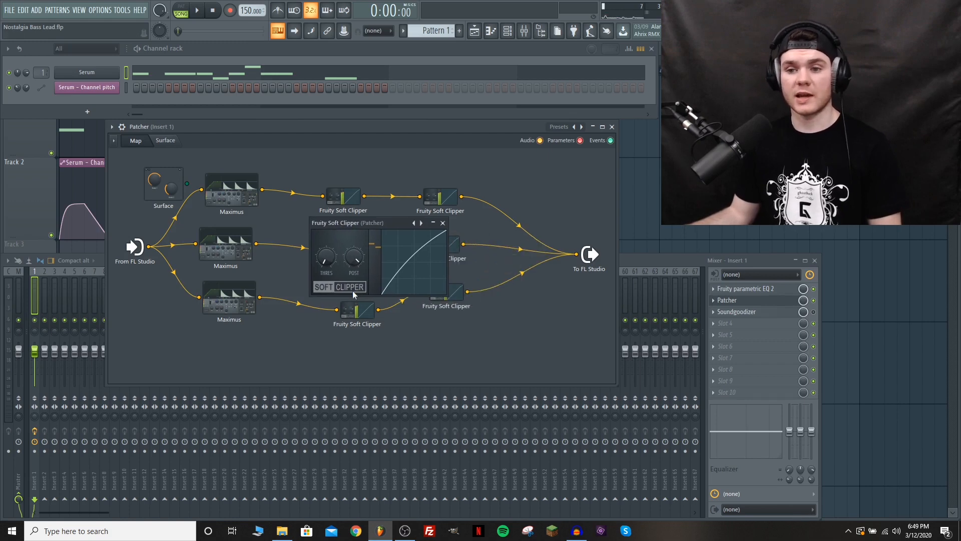
left_click(443, 223)
left_click(816, 305)
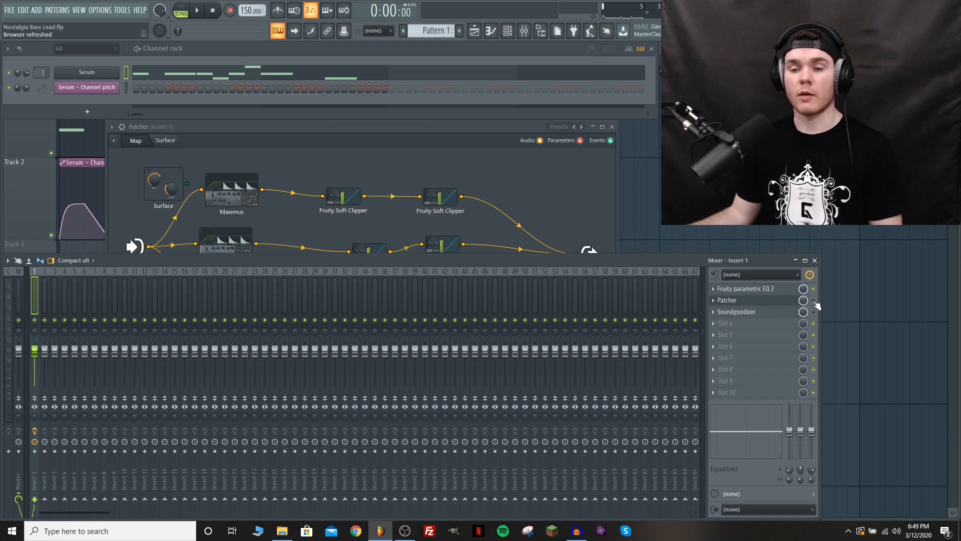
key("space")
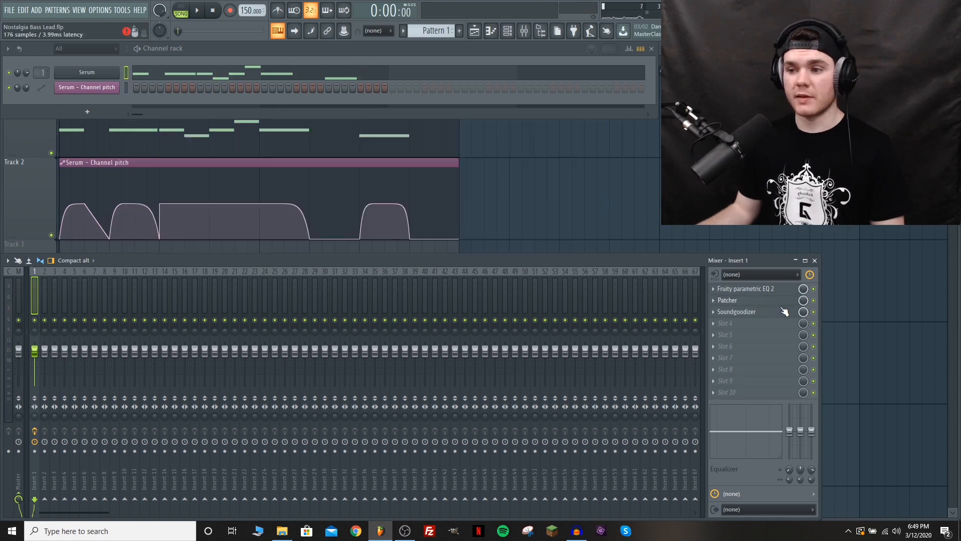
Turn on Soundgoodizer on Insert 1, play the pattern through it with mode A, and return to the playlist.
left_click(784, 311)
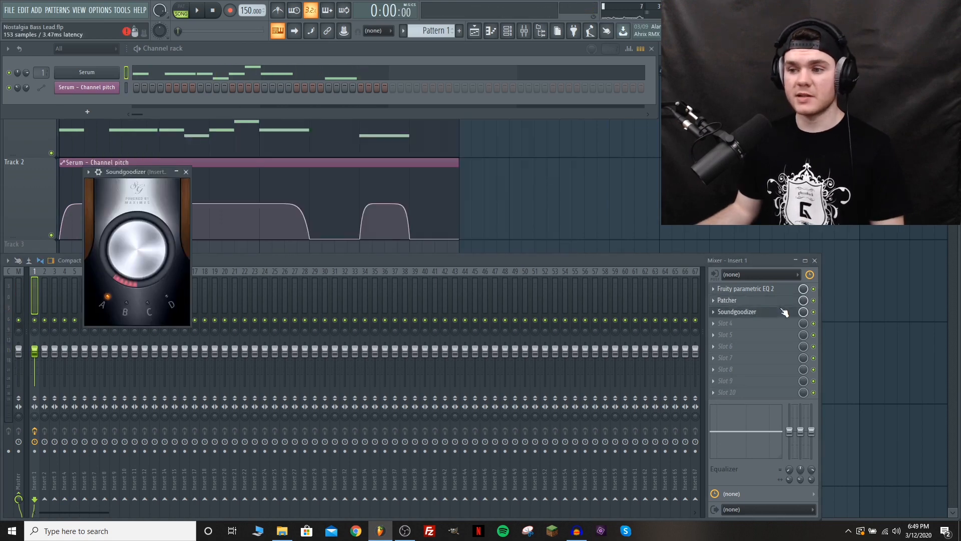
left_click_drag(135, 170, 339, 154)
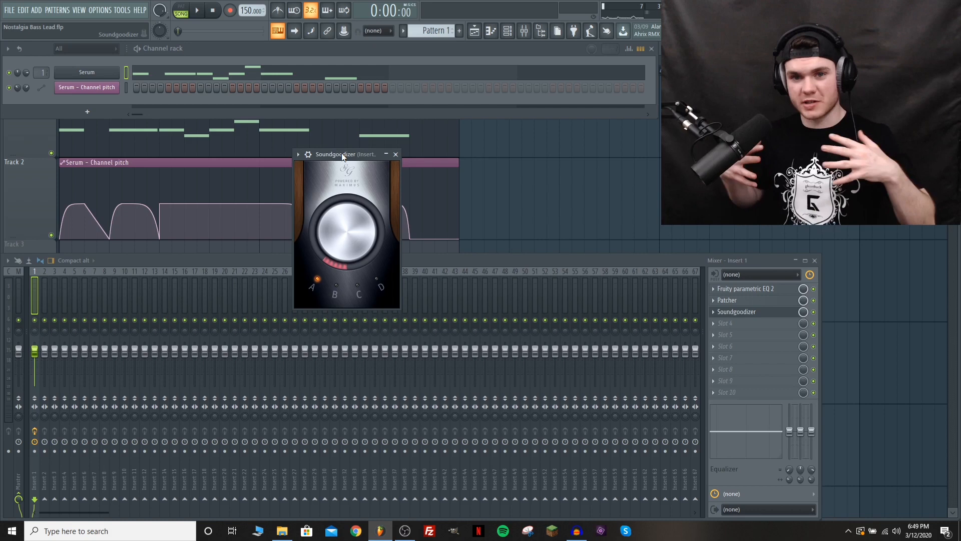
key("space")
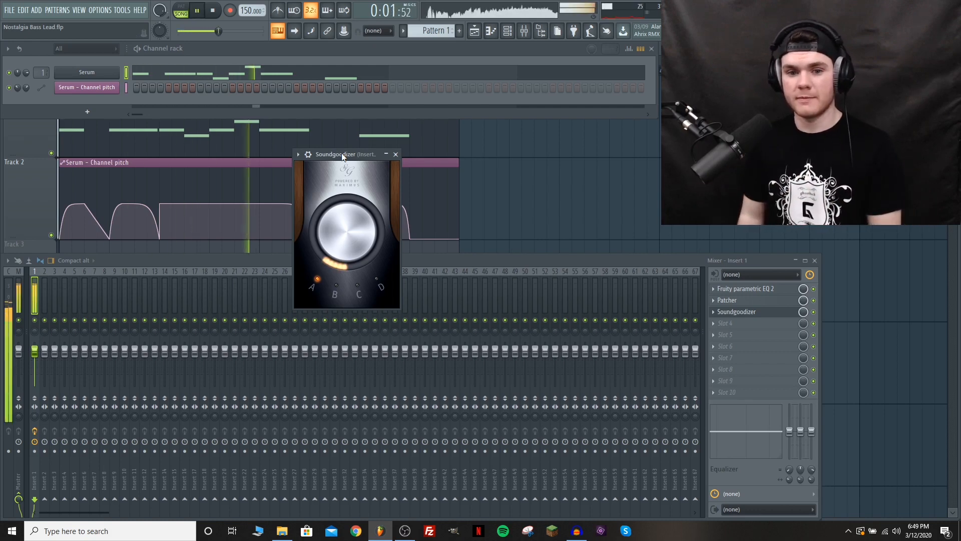
key("space")
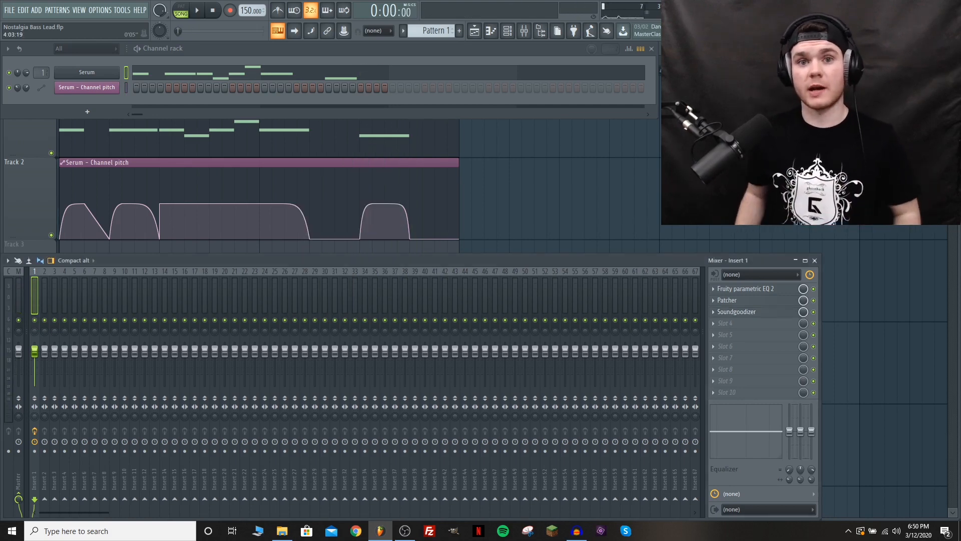
key("F5")
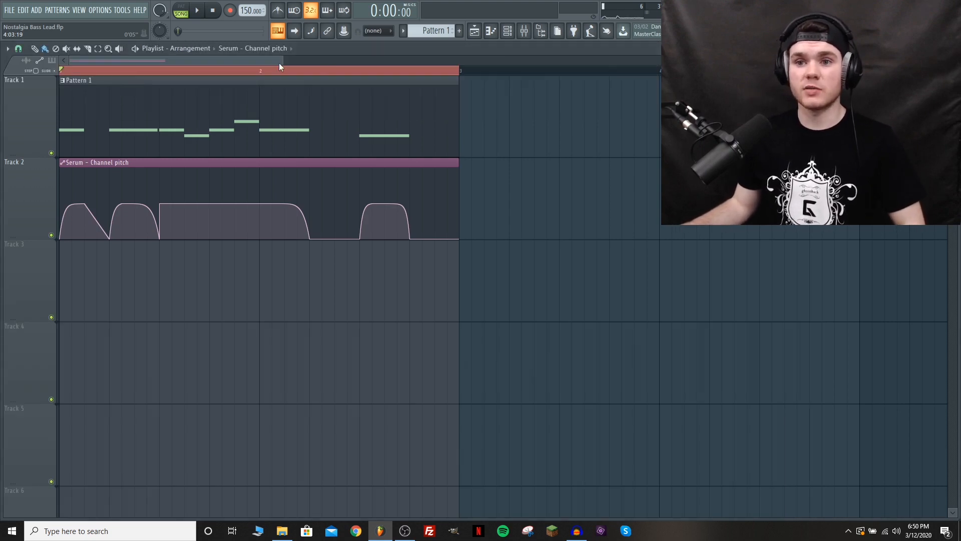
left_click_drag(283, 61, 236, 60)
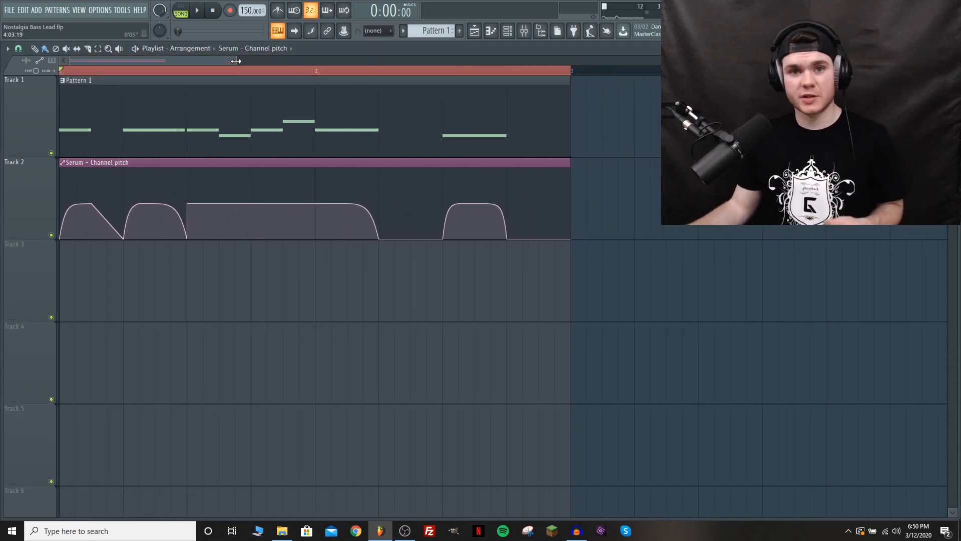